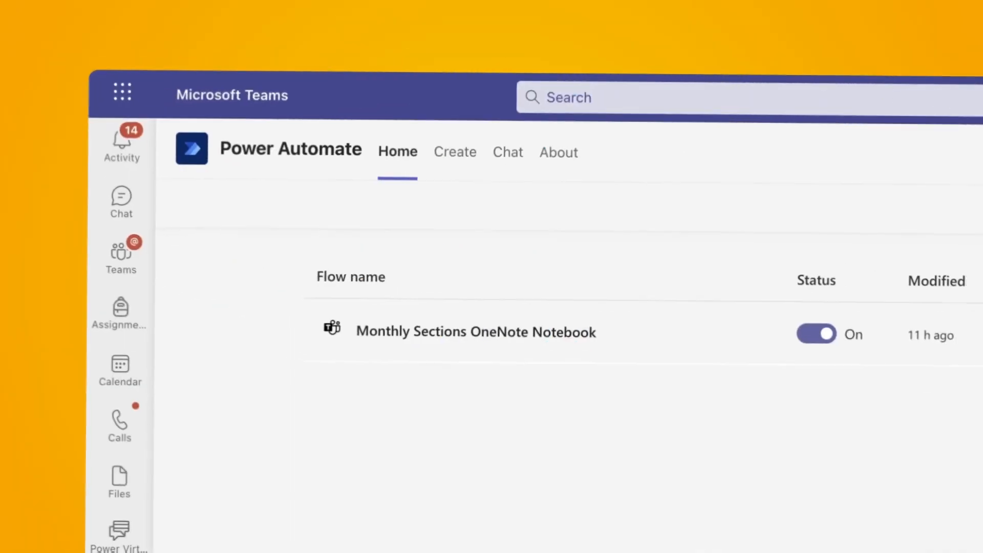
Run the Monthly Sections OneNote Notebook flow with year 2024 and a notebook name starting with "2024"
click(691, 342)
click(717, 377)
text(2024)
click(624, 422)
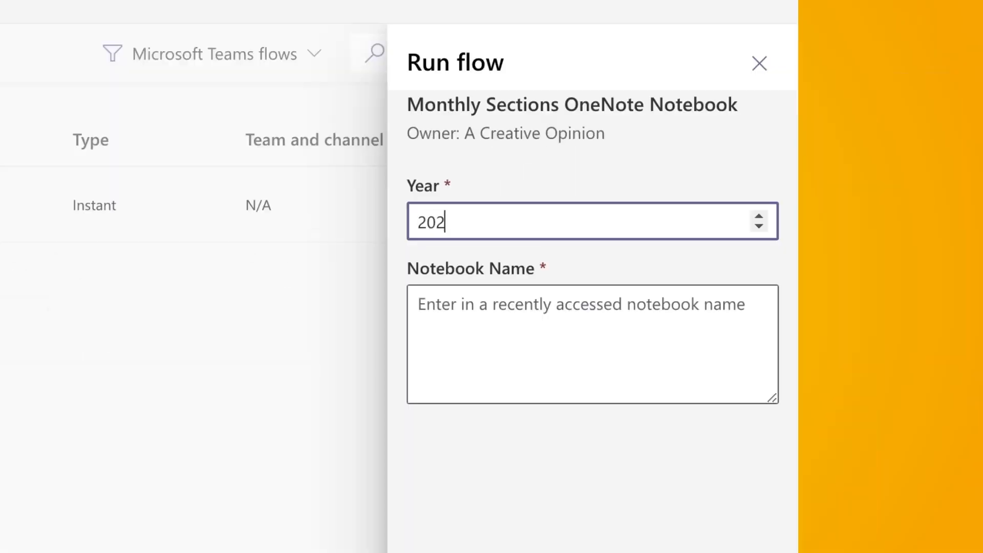
text(2024 No)
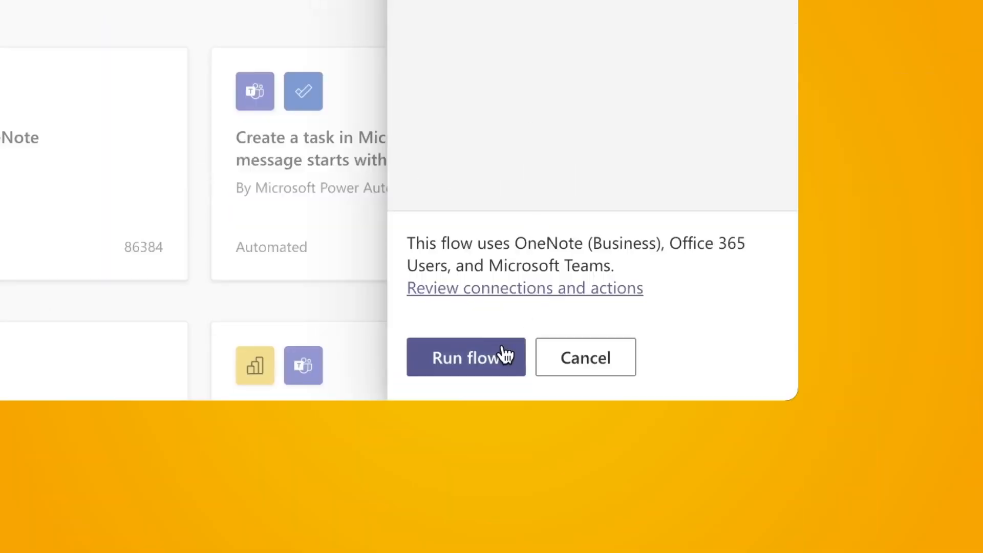
click(501, 354)
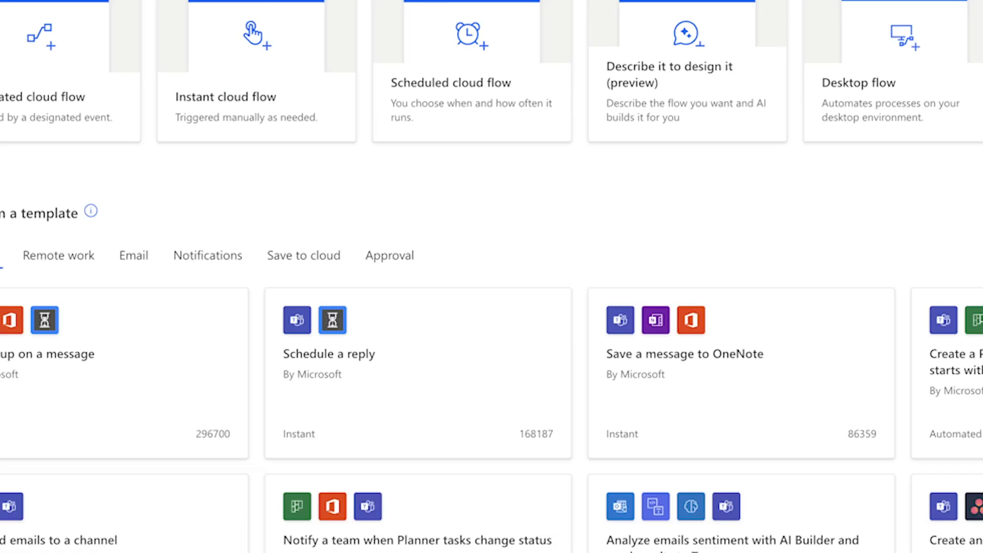
Create an instant cloud flow named "Monthly Sections OneNote Notebook" with the "Manually trigger a flow" trigger
click(471, 269)
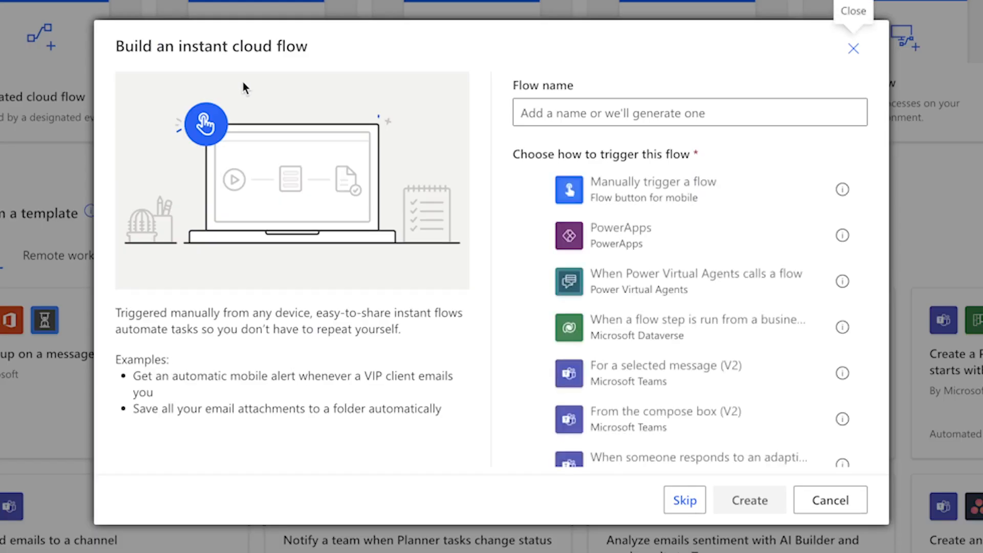
click(534, 109)
text(Monthly Se)
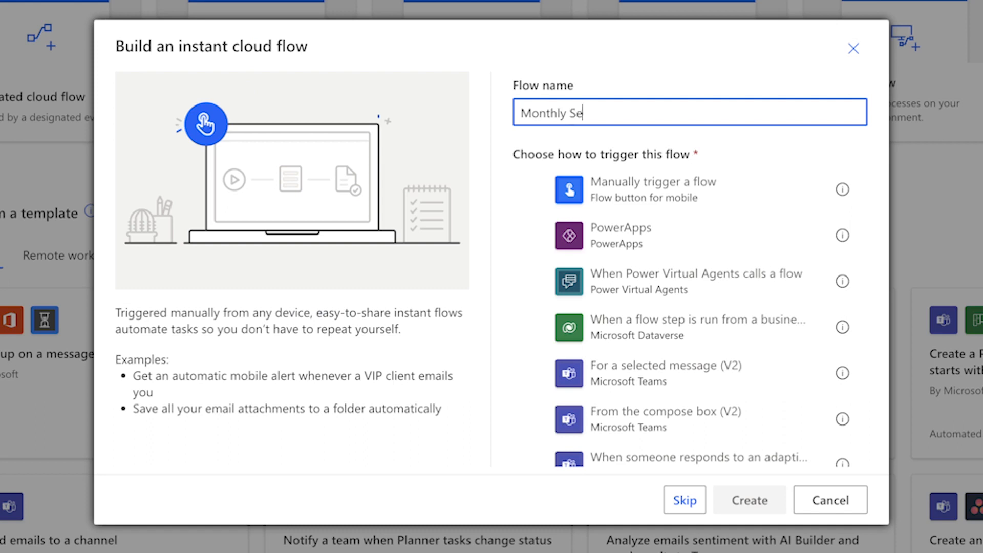
text(ctions OneNote Notebook)
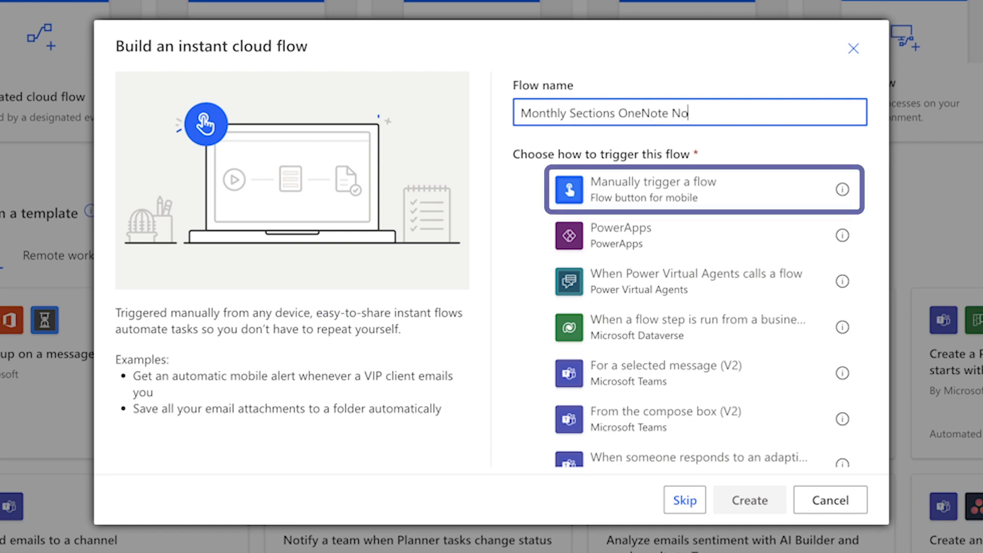
click(635, 189)
click(750, 500)
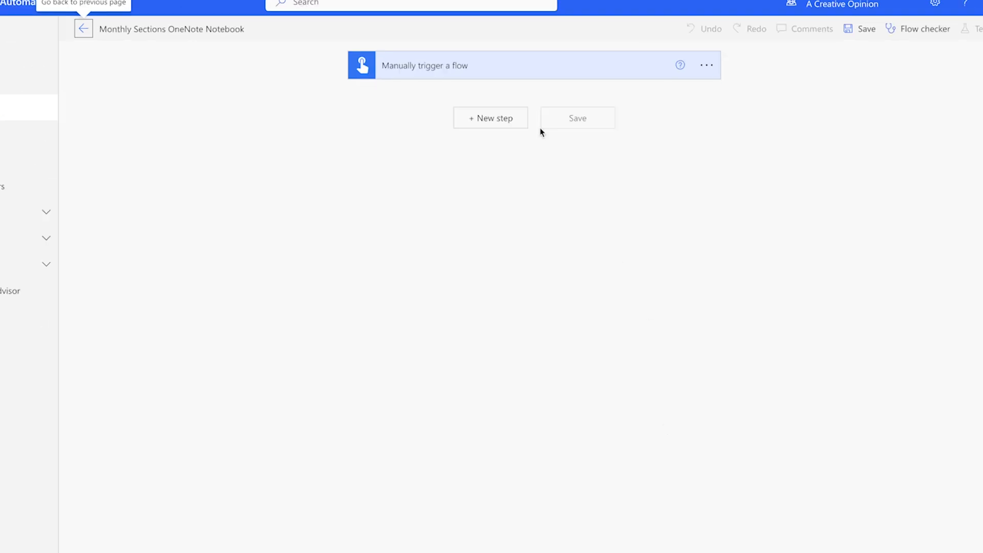
Add a number input named "Year" to the manual trigger with the prompt "Enter in a year"
click(471, 76)
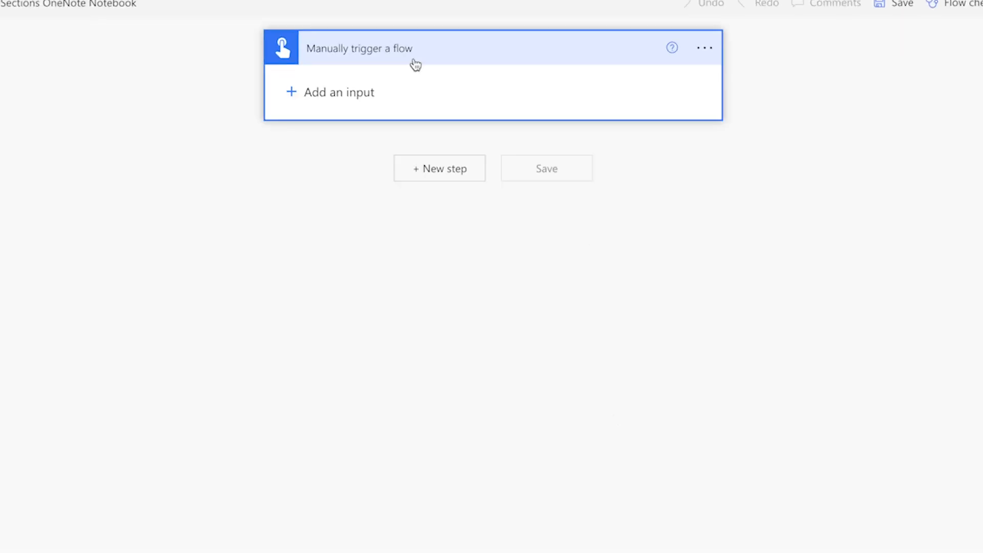
click(389, 77)
click(566, 121)
double_click(340, 81)
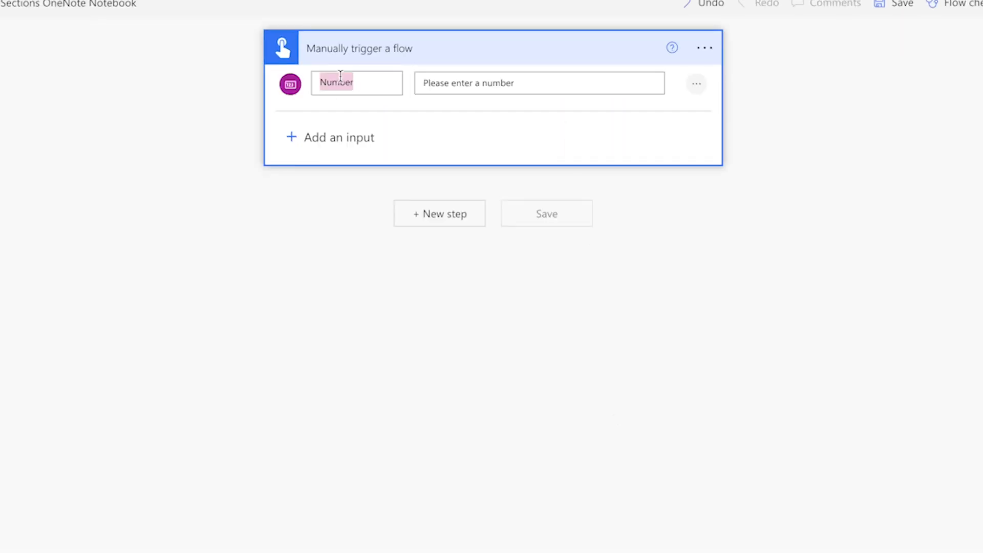
text(Year)
key(Tab)
text(Ente)
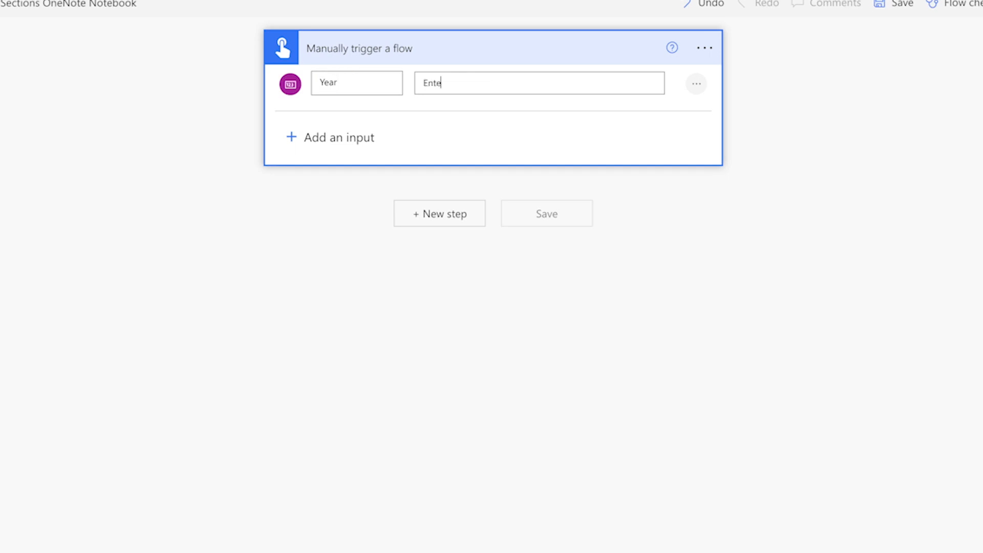
text(r in a year)
Add a Compose action after the trigger and set its input to the expression range(1,12)
click(450, 215)
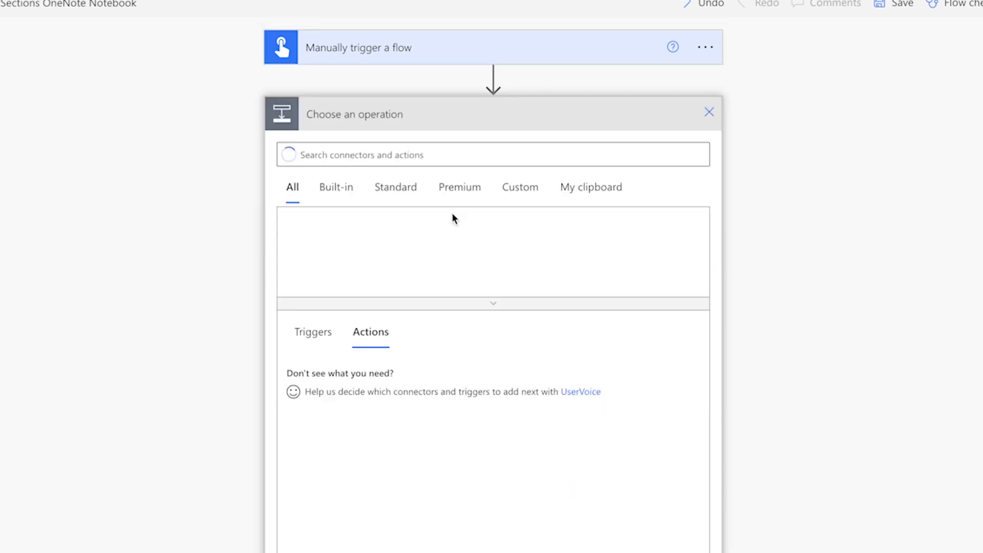
text(compose)
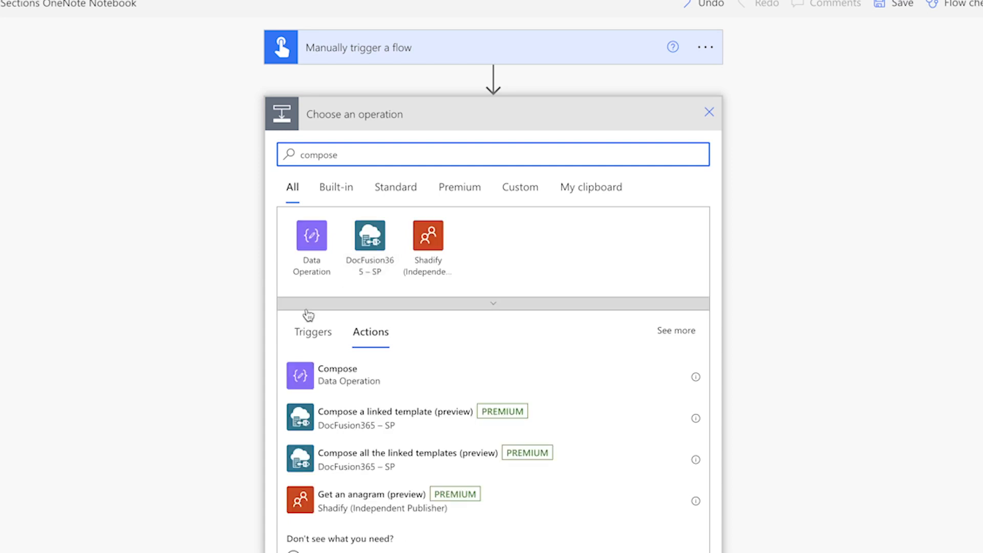
click(383, 379)
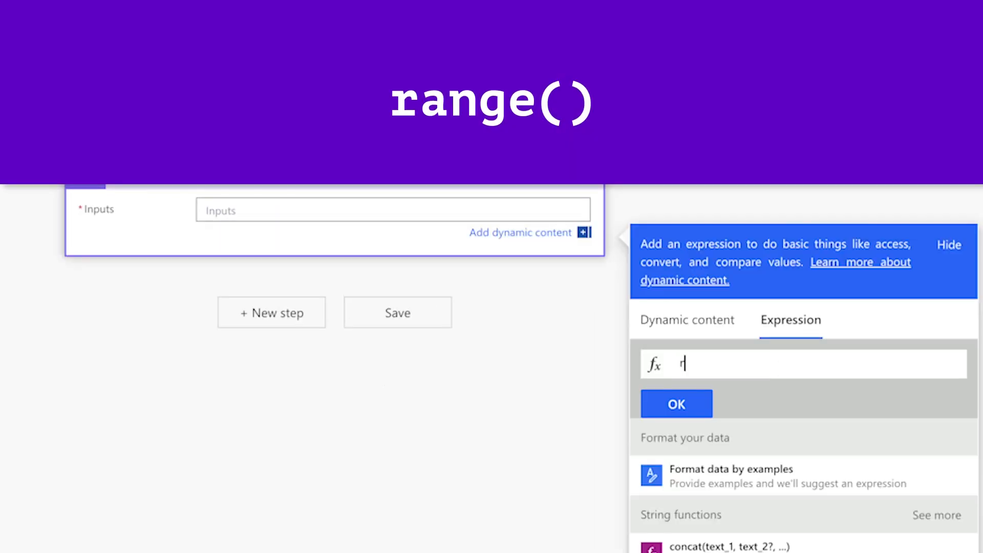
text(ange()
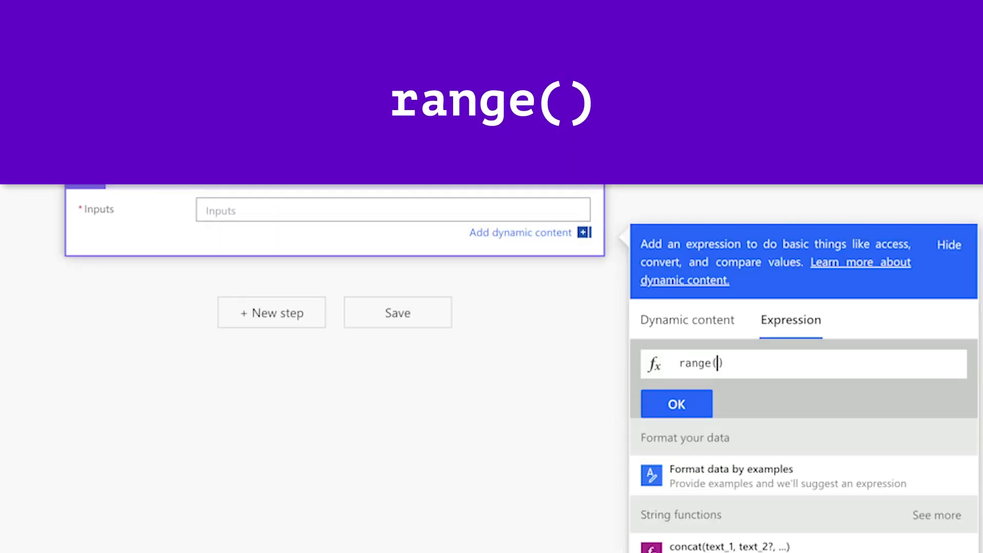
text(1)
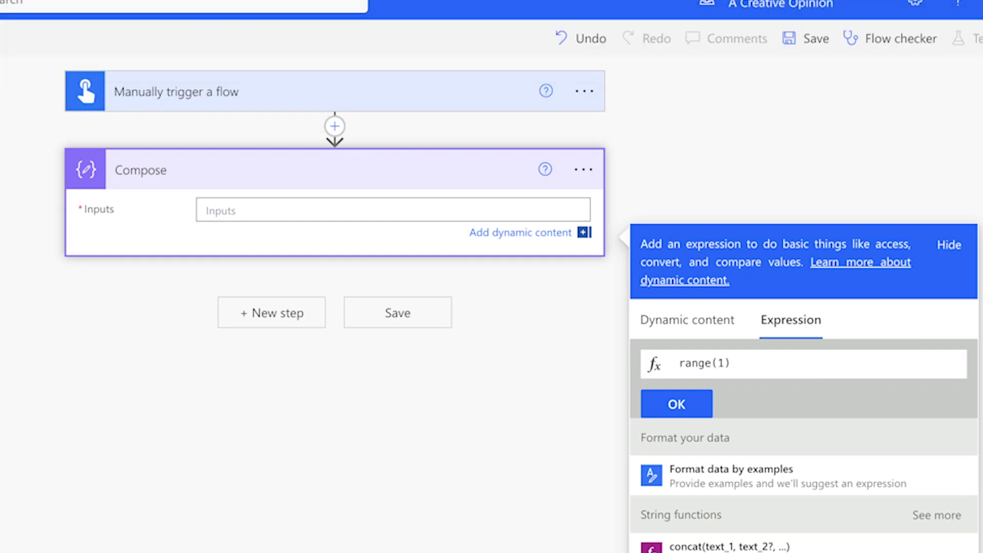
text(,12)
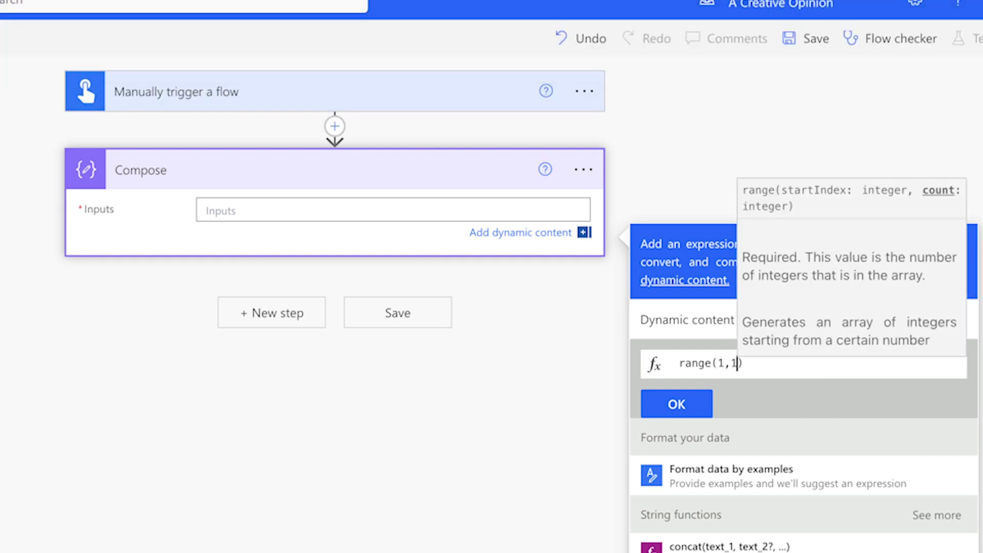
click(677, 404)
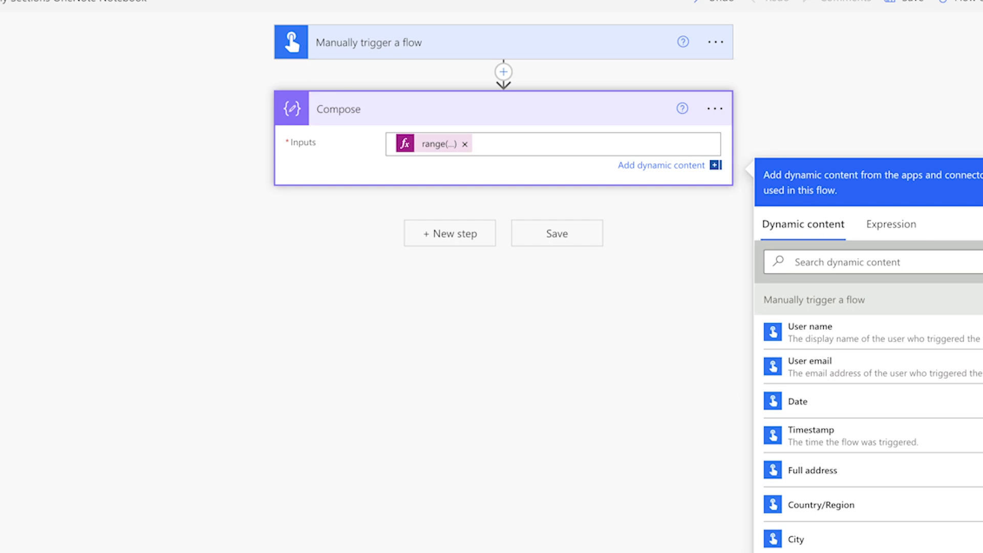
Rename the Compose action to "Compose - Month Range"
click(714, 108)
click(778, 134)
text(- Month)
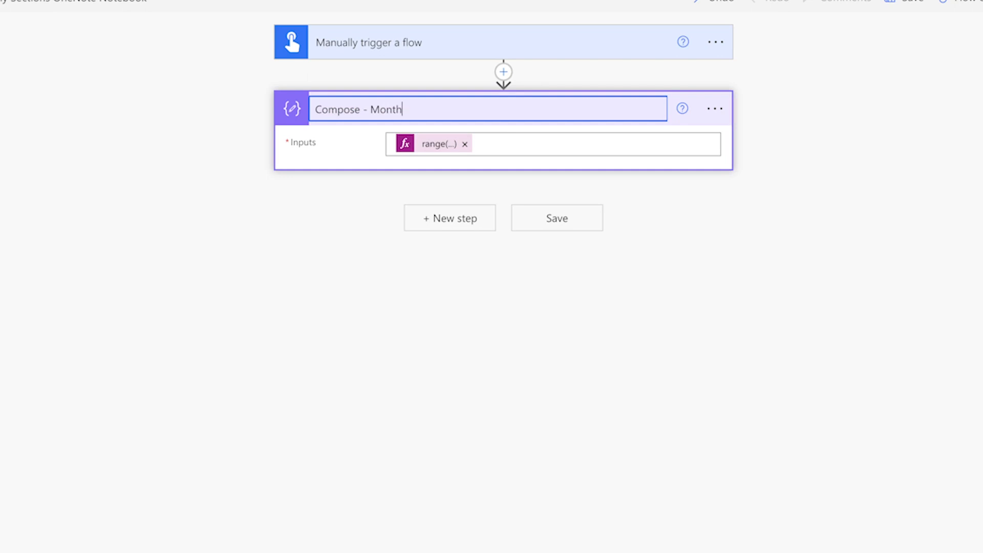
text( Range)
Add a Select action that takes the Compose - Month Range outputs as its source, with "Month" as the map key
click(450, 219)
text(select)
click(489, 432)
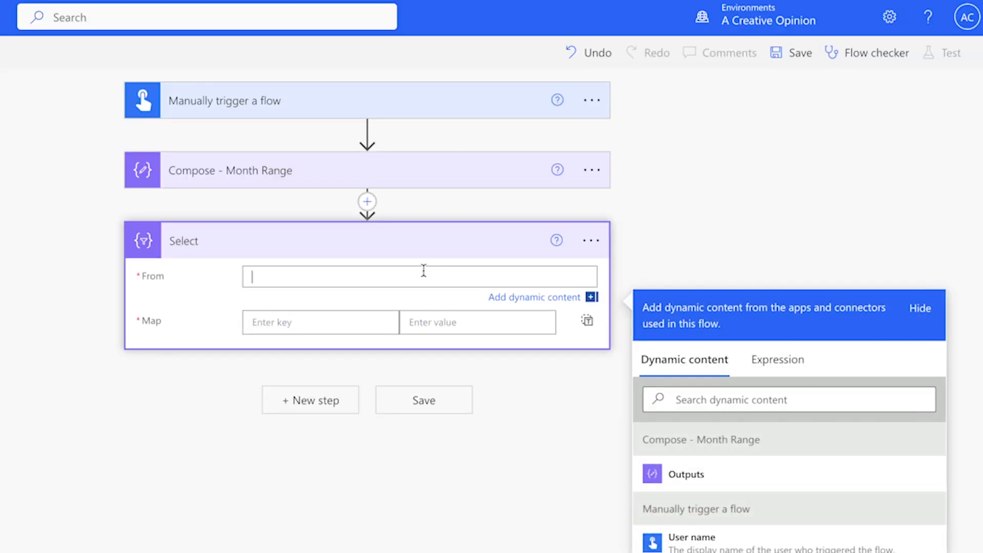
click(732, 476)
click(301, 323)
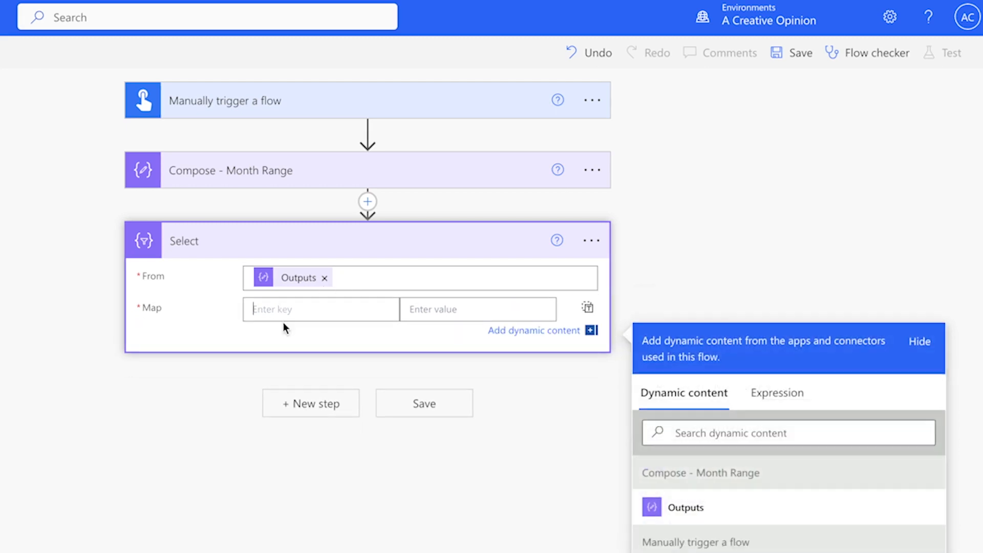
text(Month)
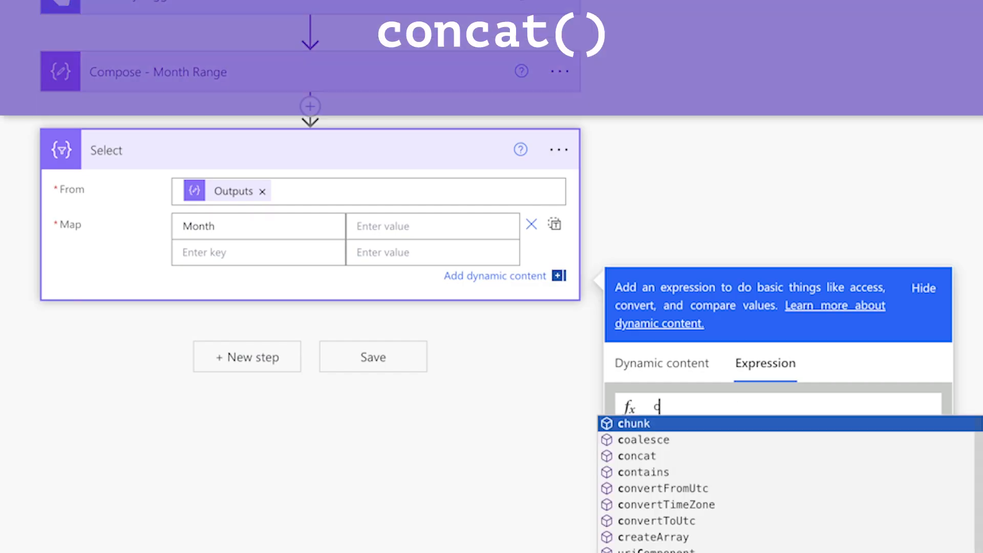
Write the expression concat('1900-',string(item()),'-01') for the Month key's value
text(on)
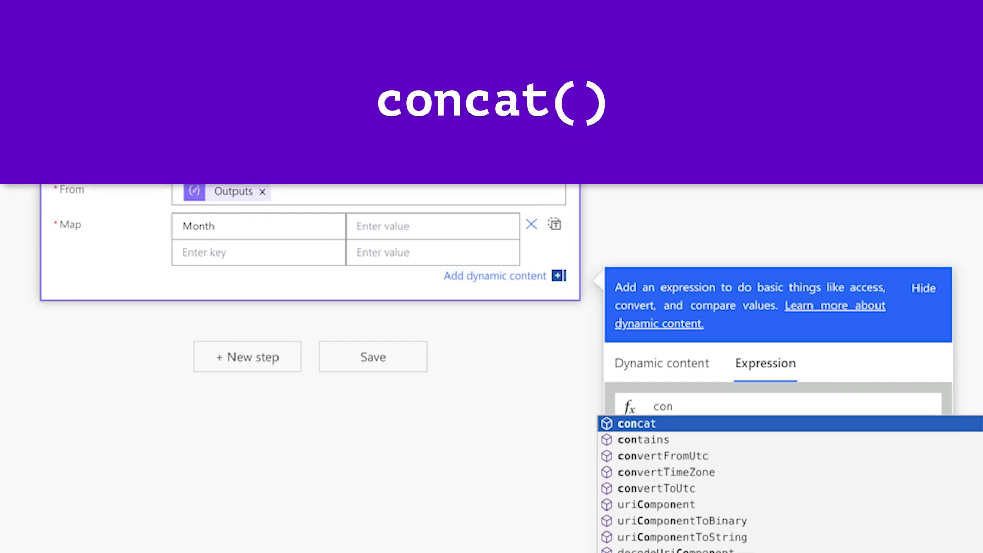
key(Return)
text(()
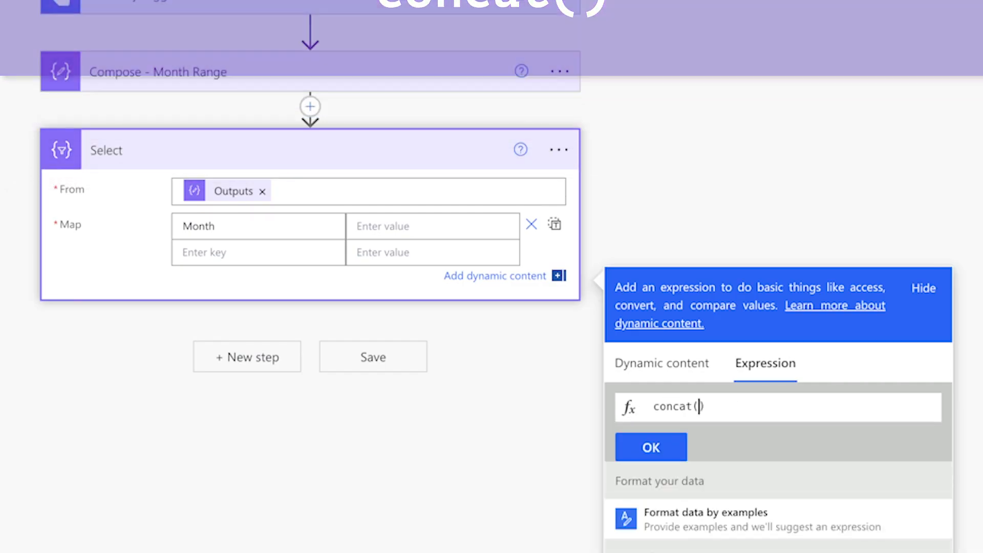
text(')
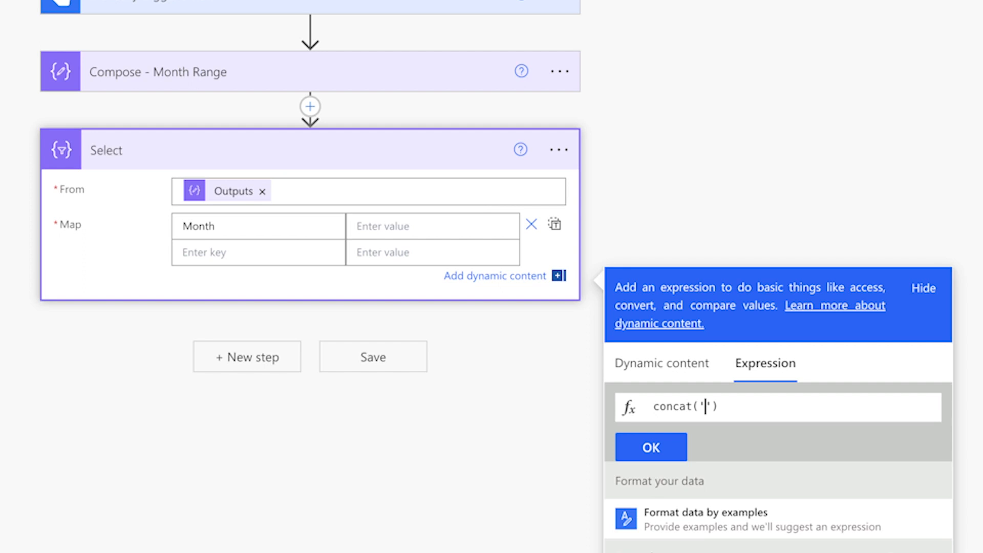
text(1900-',string)
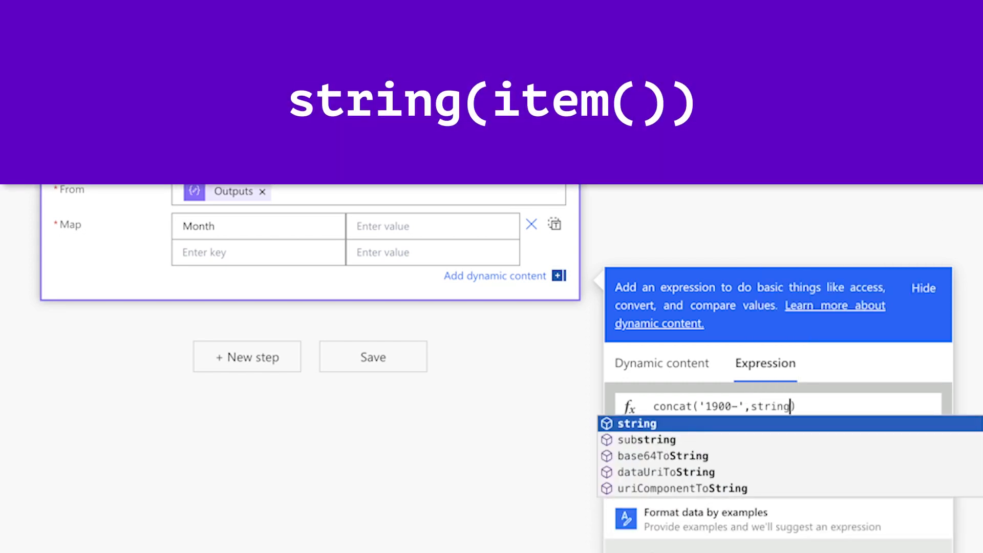
text((item())
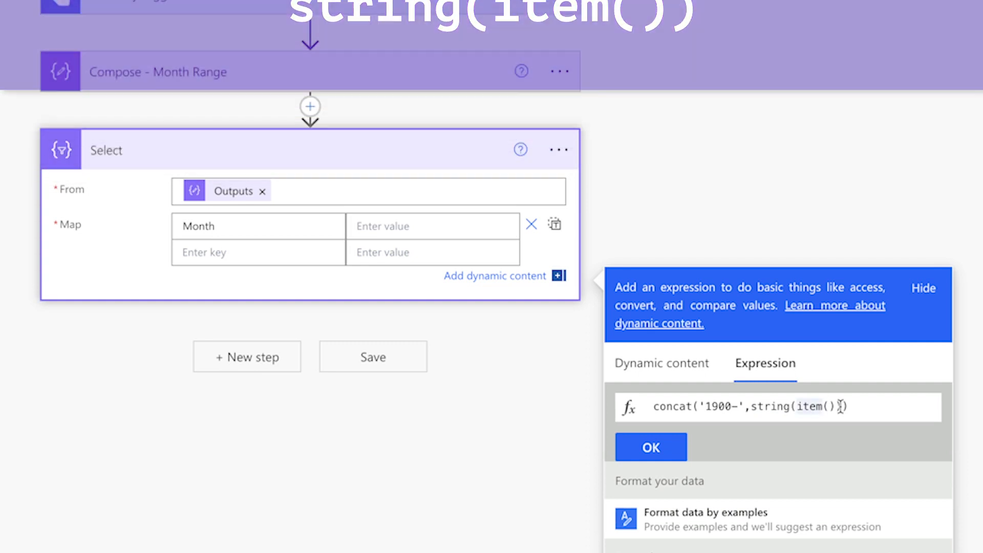
click(841, 407)
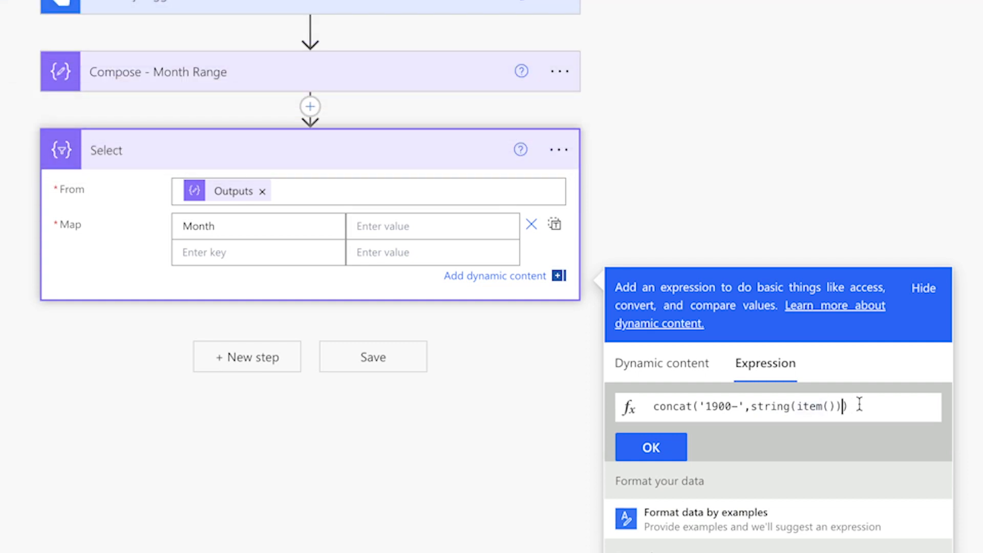
text(,')
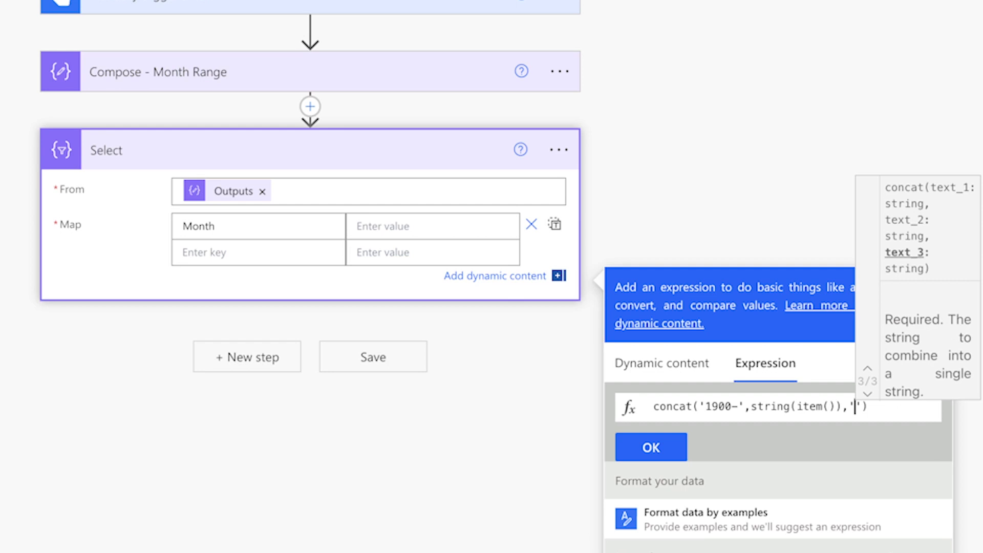
text(-0)
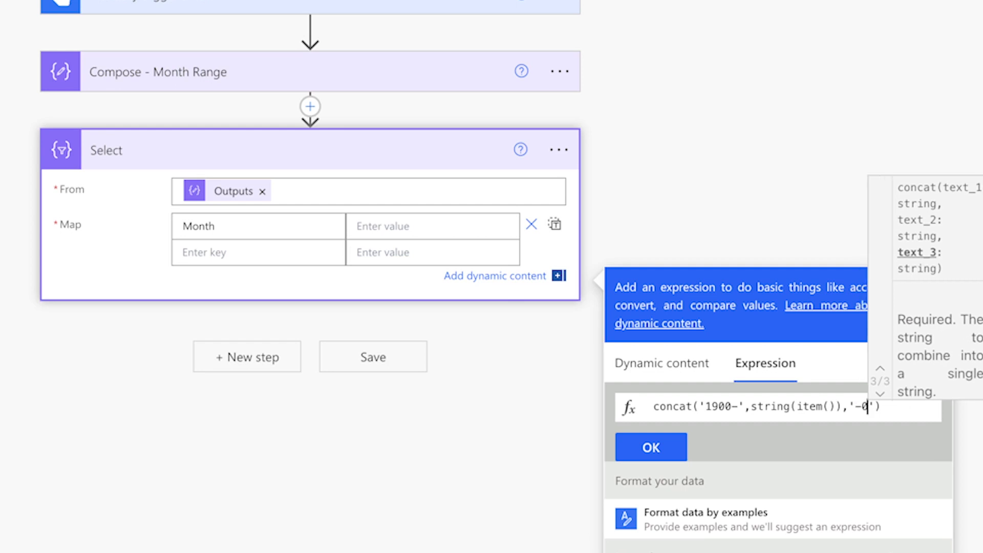
text(1)
Wrap the concat expression in formatDateTime() with the format 'MM', and save the flow
click(654, 407)
text(formatDate)
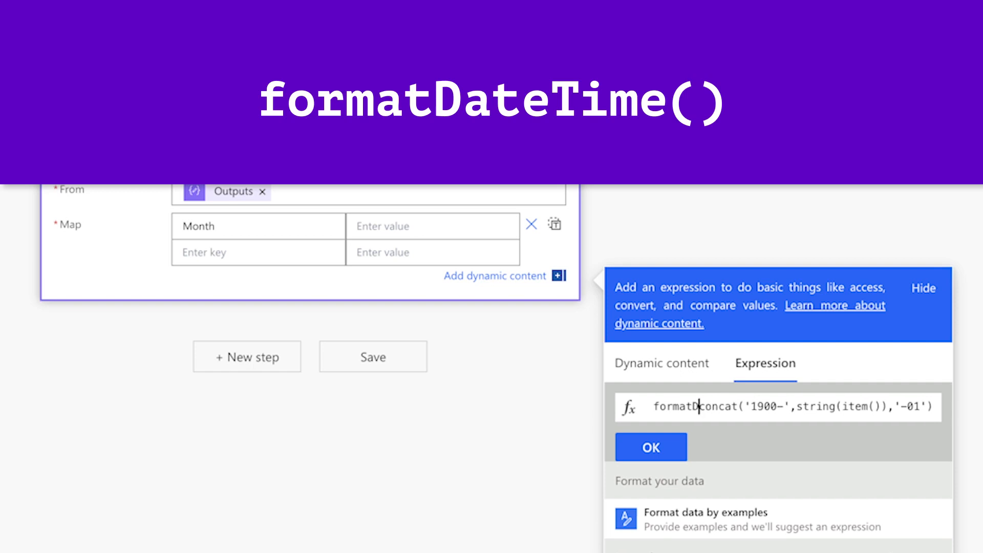
text(Time()
key(End)
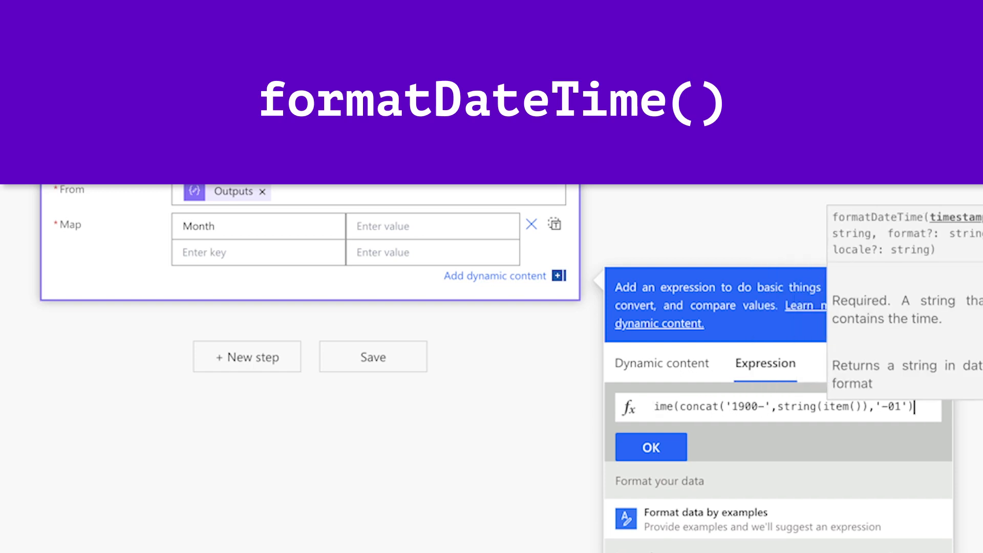
text())
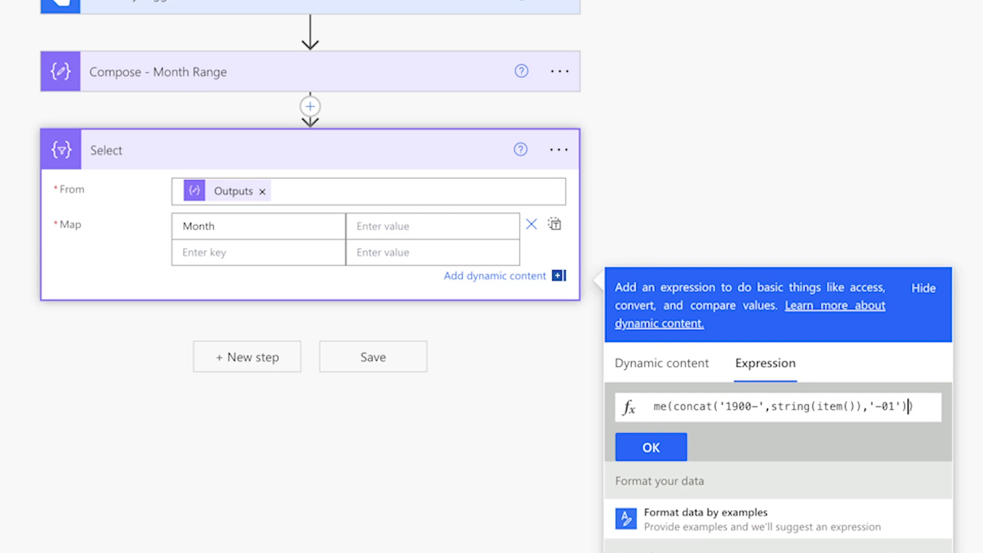
text(,')
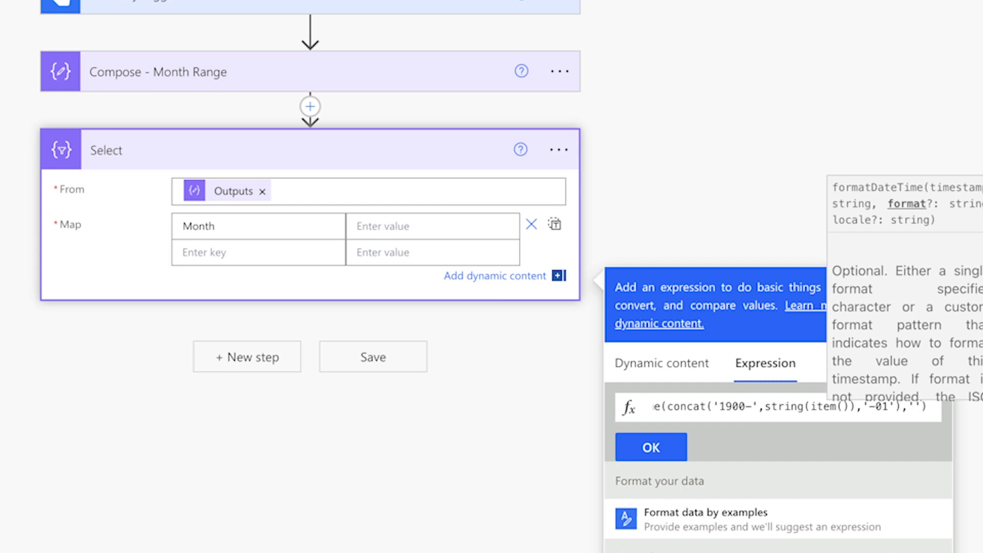
text(MM)
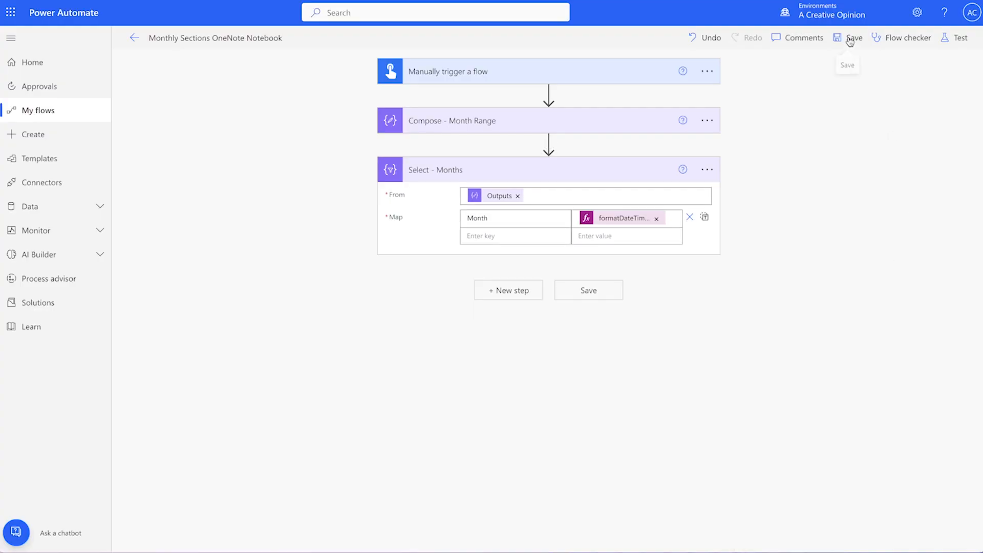
click(850, 40)
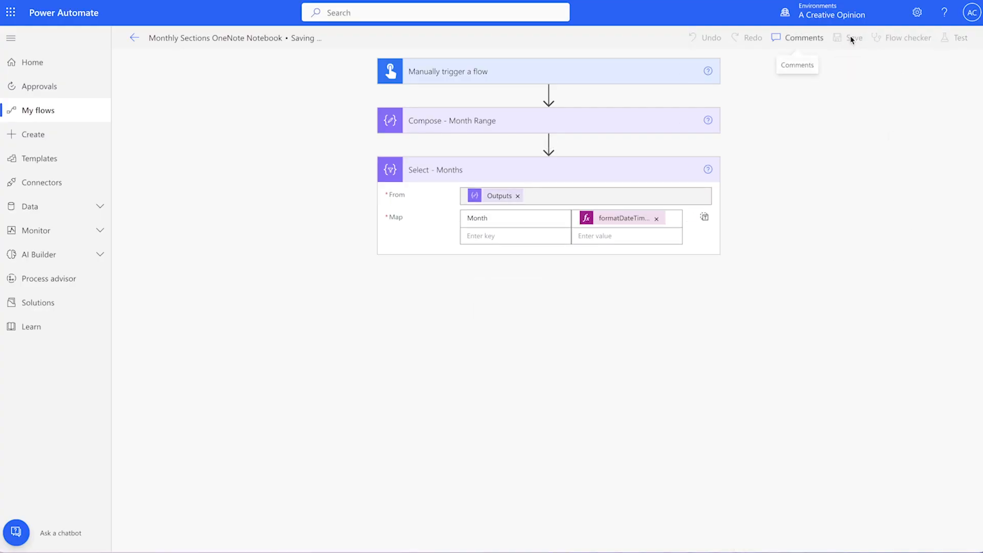
Run a manual test of the flow with 2024 as the year and review the Select - Months inputs and outputs
click(955, 38)
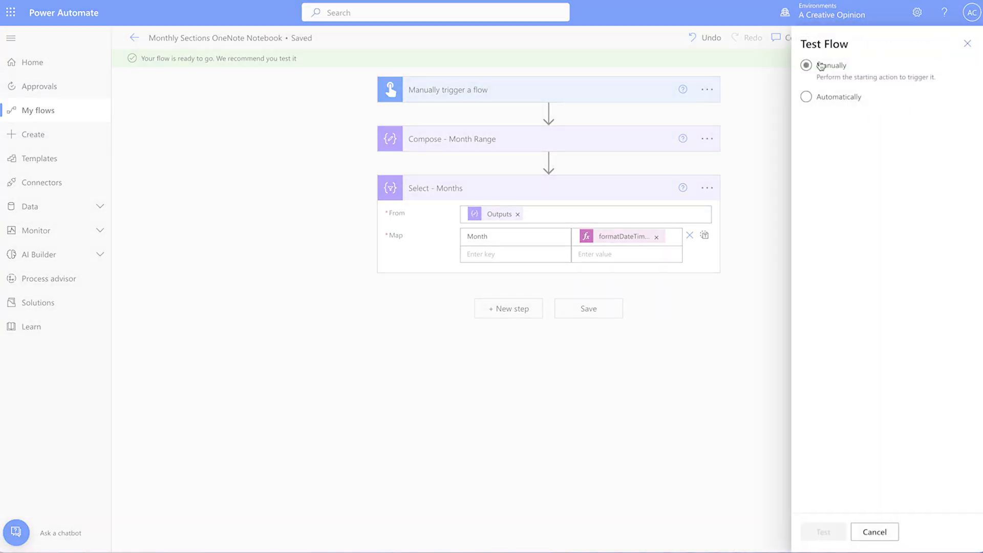
click(823, 532)
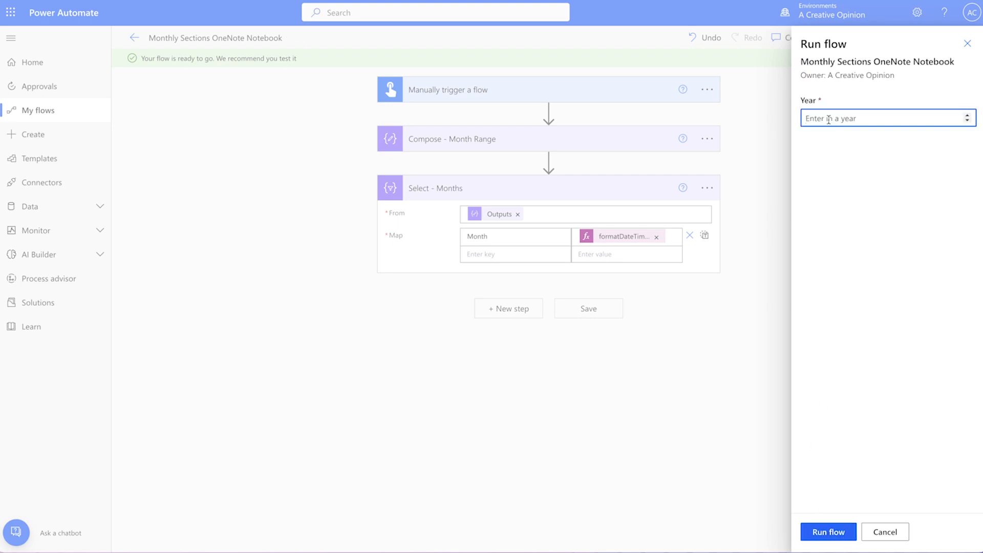
text(2024)
click(832, 530)
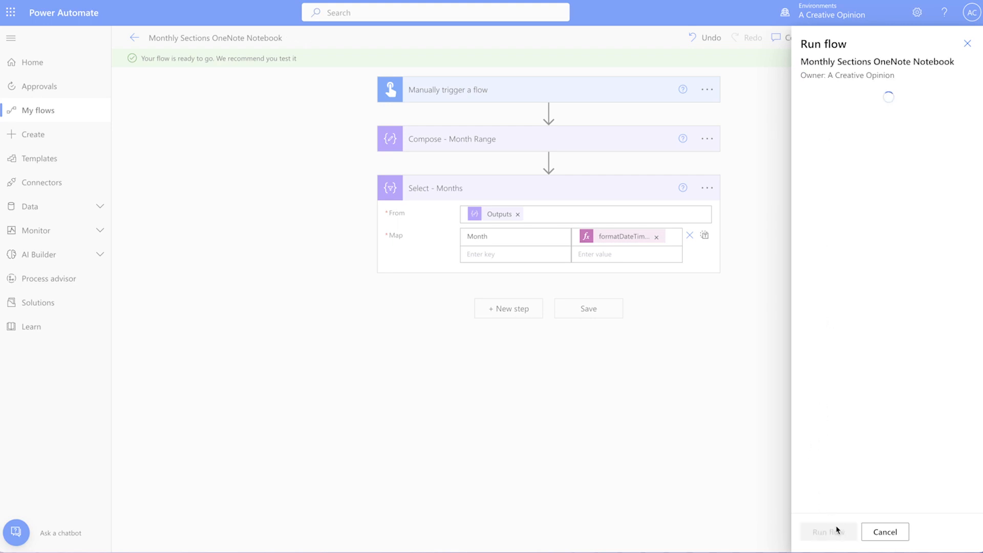
click(822, 533)
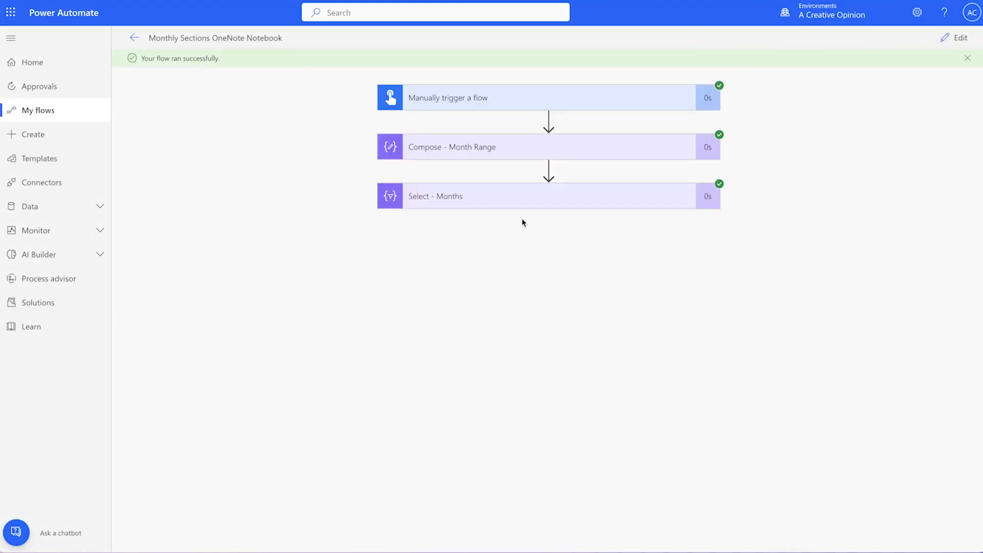
click(523, 196)
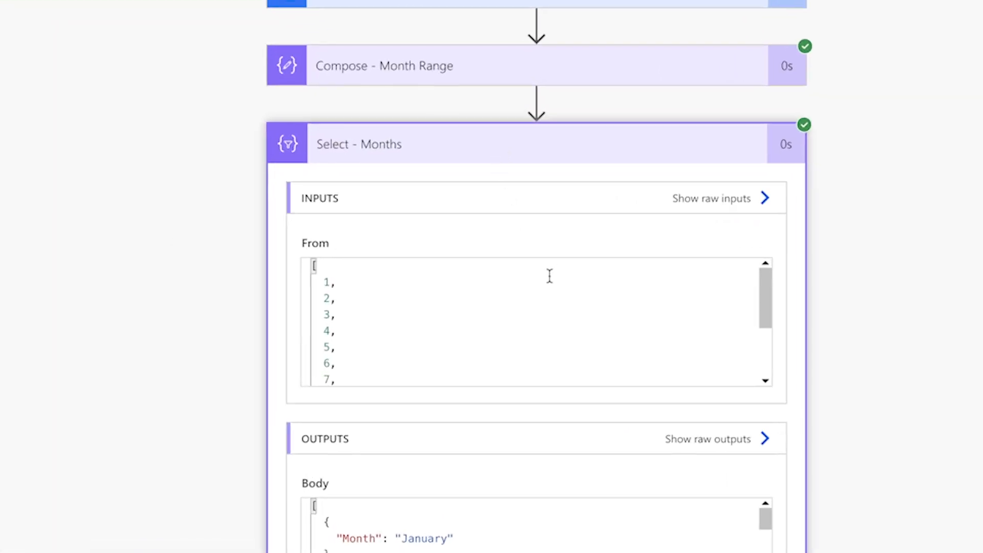
scroll(581, 414, down, 1)
scroll(584, 426, down, 6)
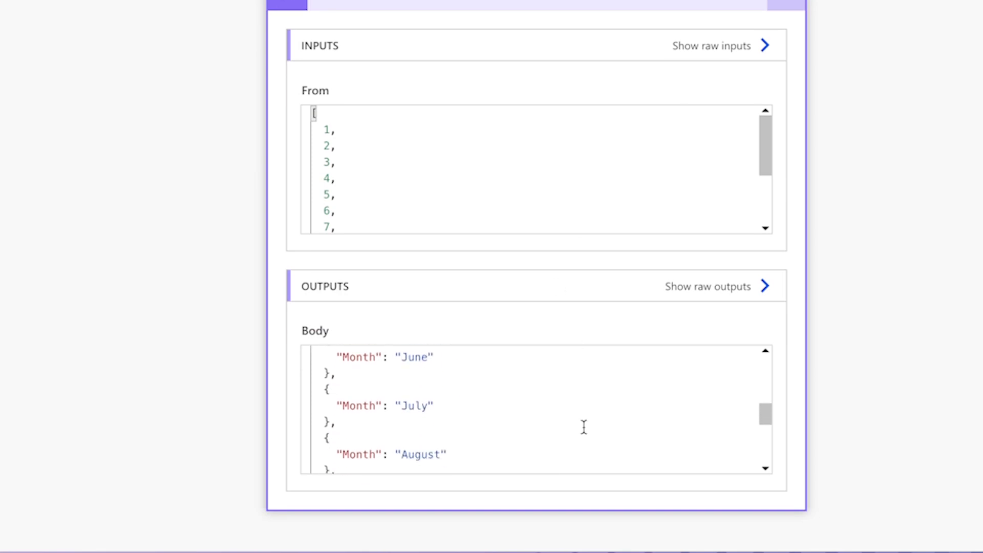
scroll(583, 426, down, 2)
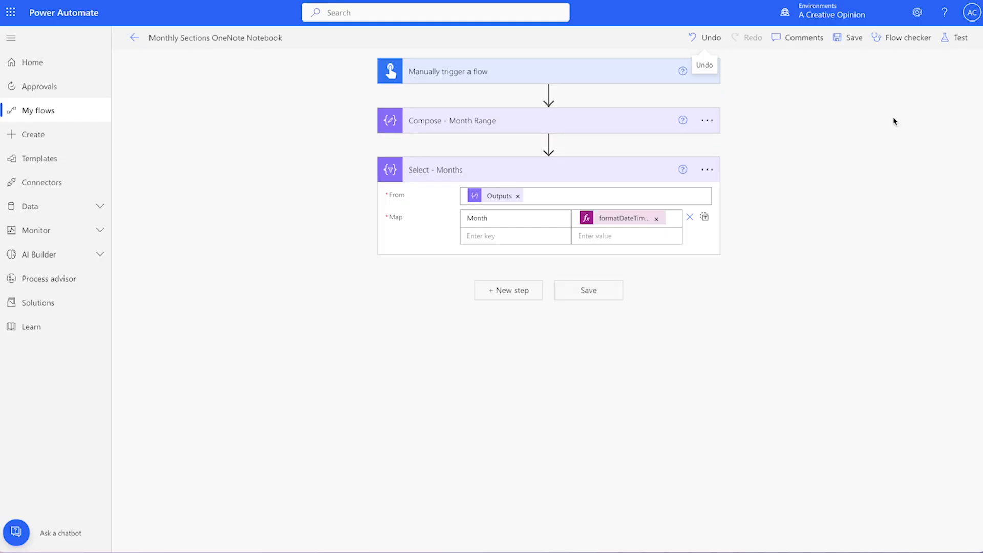
Add an Apply to each loop after Select - Months that iterates over that Select action's Output
click(538, 299)
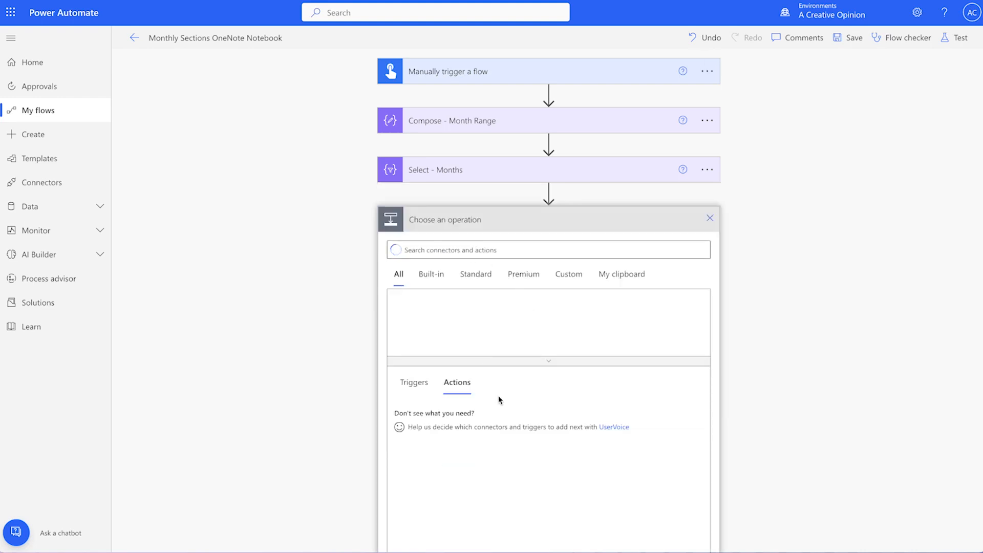
text(apply to each)
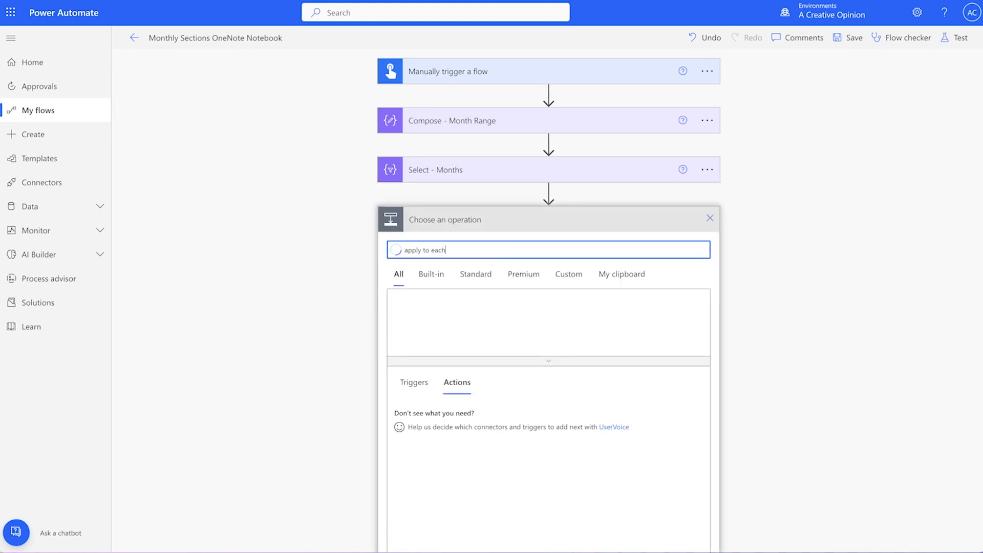
click(487, 423)
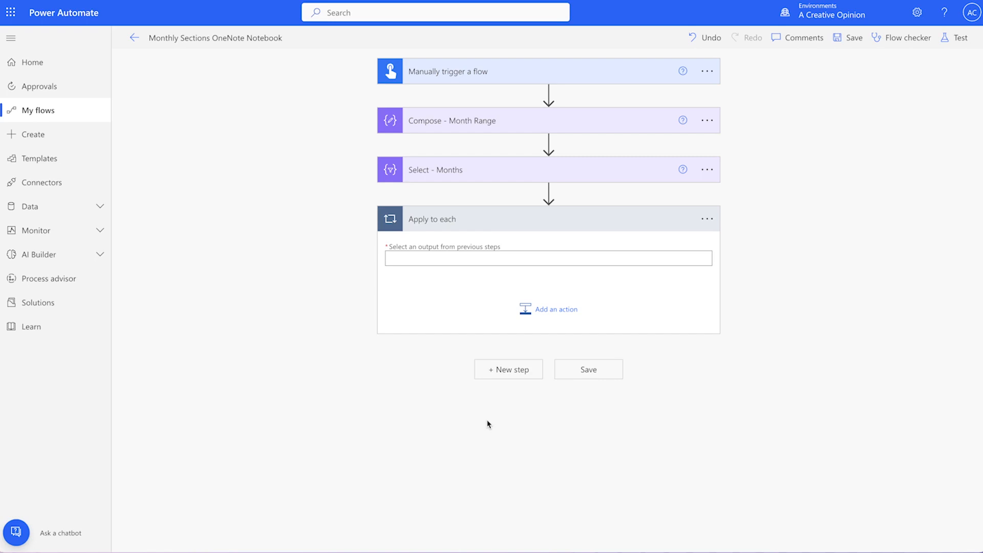
click(454, 259)
click(793, 397)
Add a Compose action inside the Apply to each loop and rename it "Compose - Section Name"
click(556, 321)
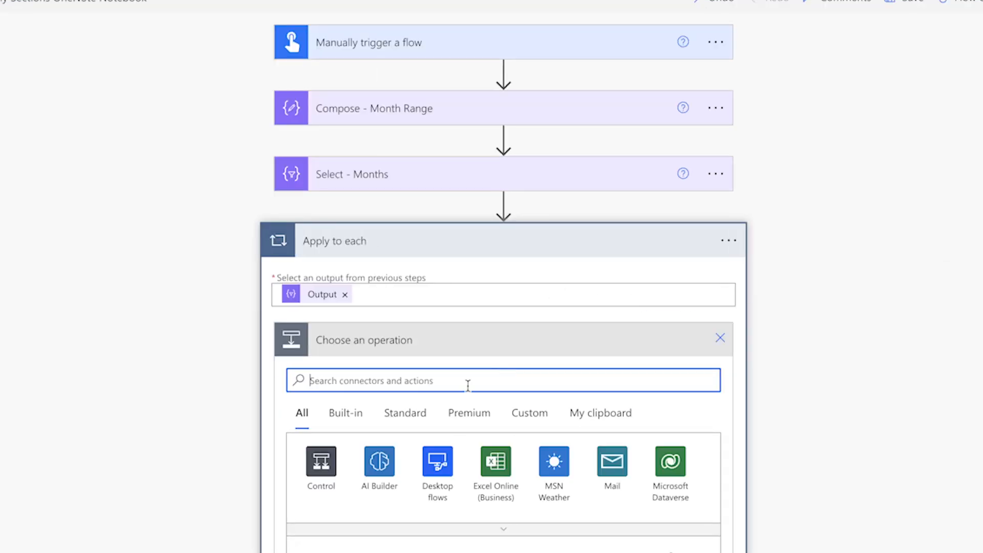
text(compose)
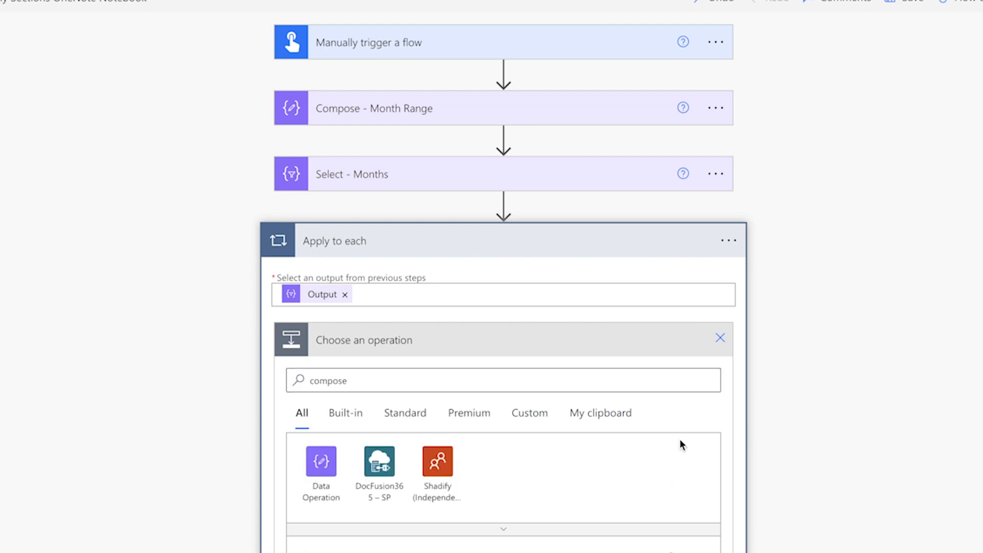
click(614, 547)
click(715, 339)
click(782, 391)
text(- Section Name)
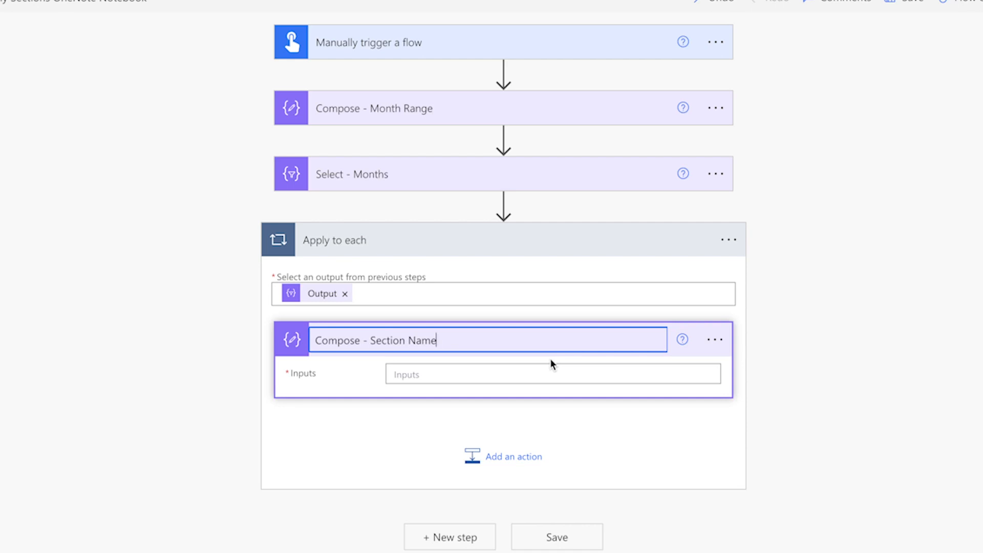
Set the Compose - Section Name inputs to the expression item()?['Month'] followed by the trigger's Year value
click(511, 372)
click(890, 452)
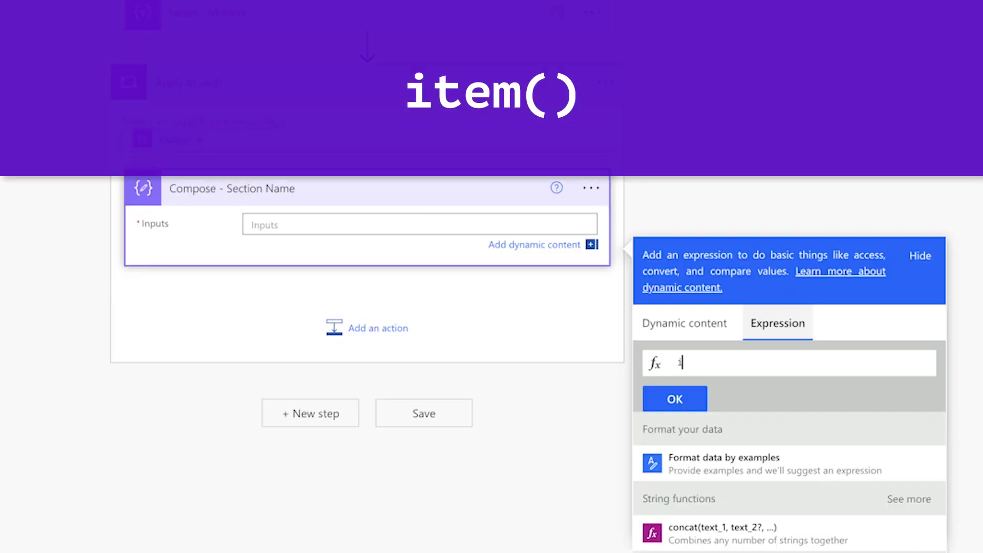
text(item()?)
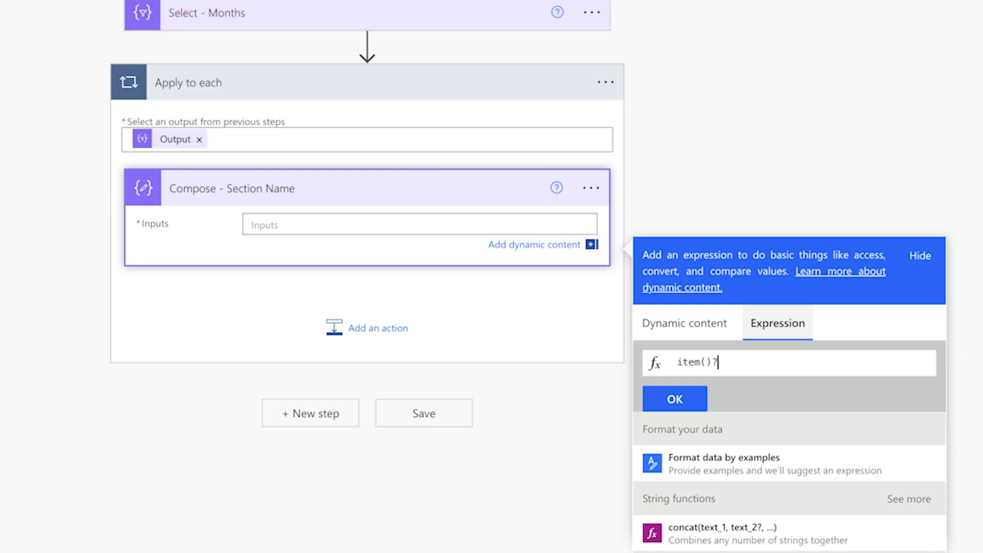
text([')
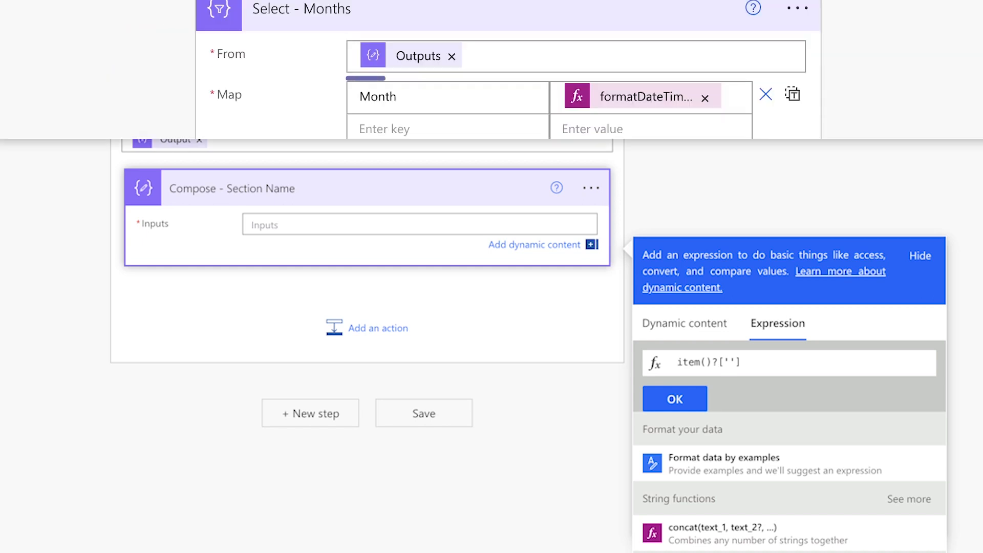
text(Month)
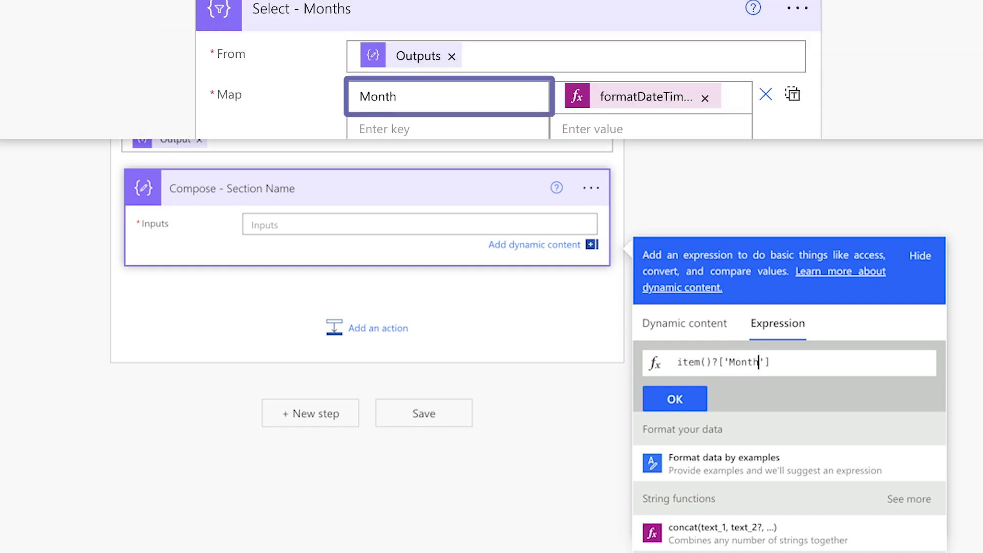
click(674, 399)
click(781, 349)
text(year)
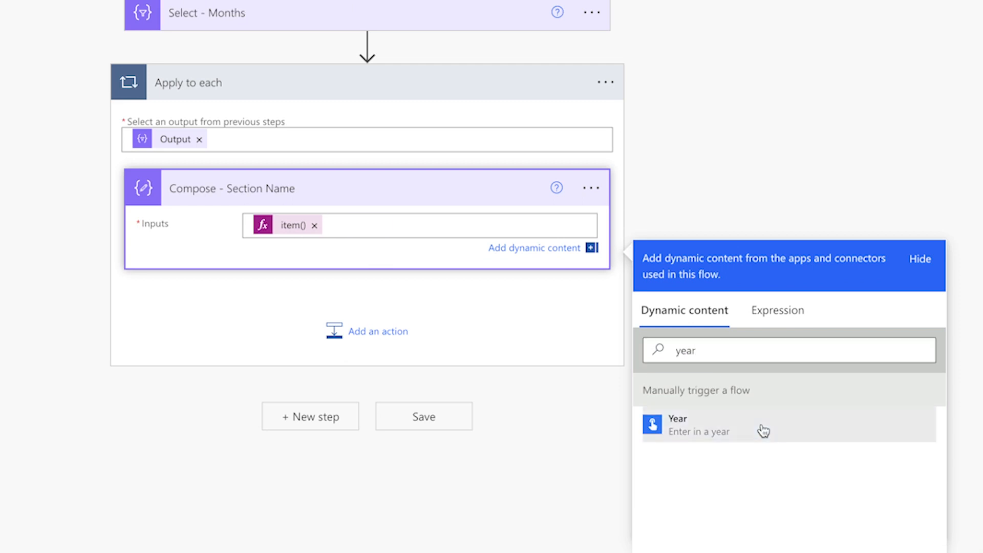
click(761, 429)
Add a OneNote Create section in a notebook action for 2024 Notebook, naming the section with the Compose - Section Name outputs
click(367, 335)
text(create section in notebook)
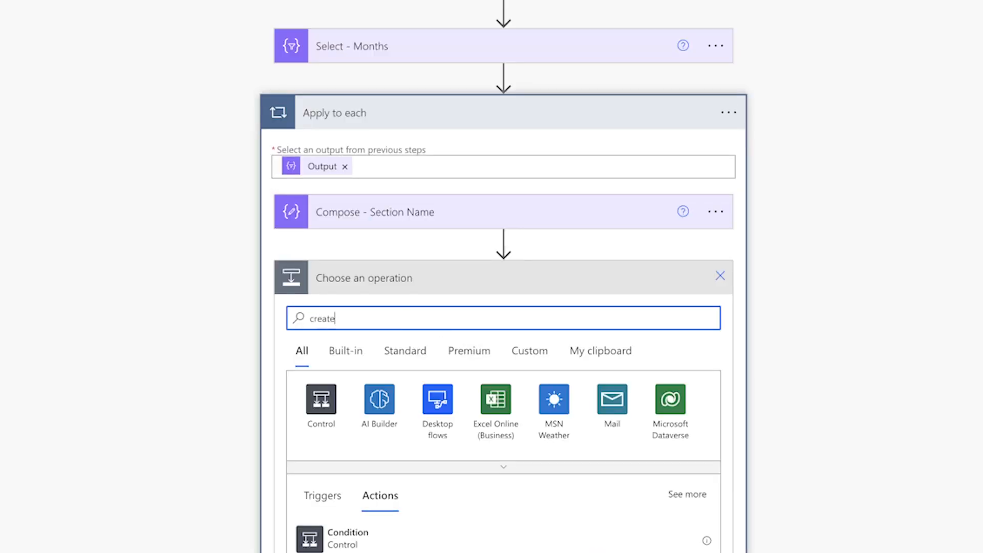
scroll(510, 433, down, 4)
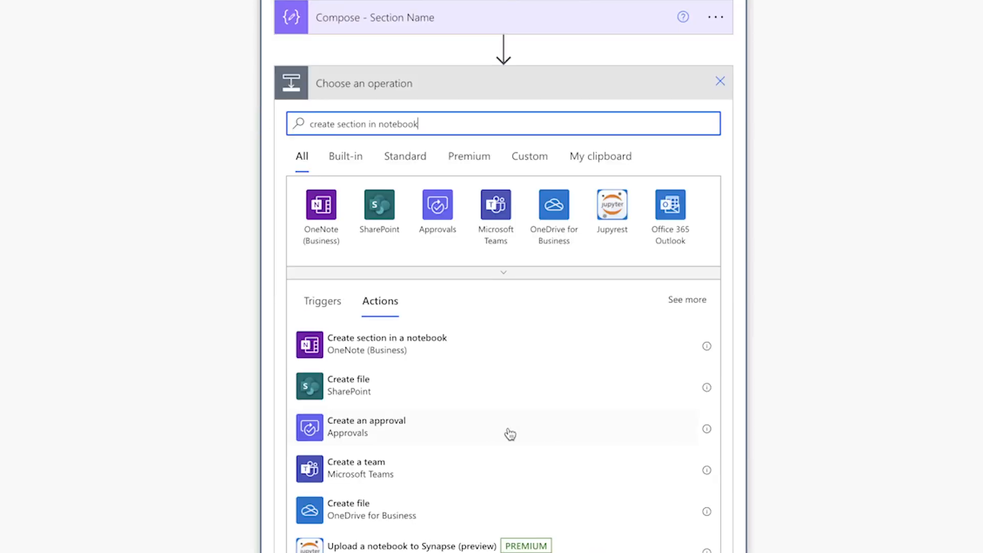
click(384, 358)
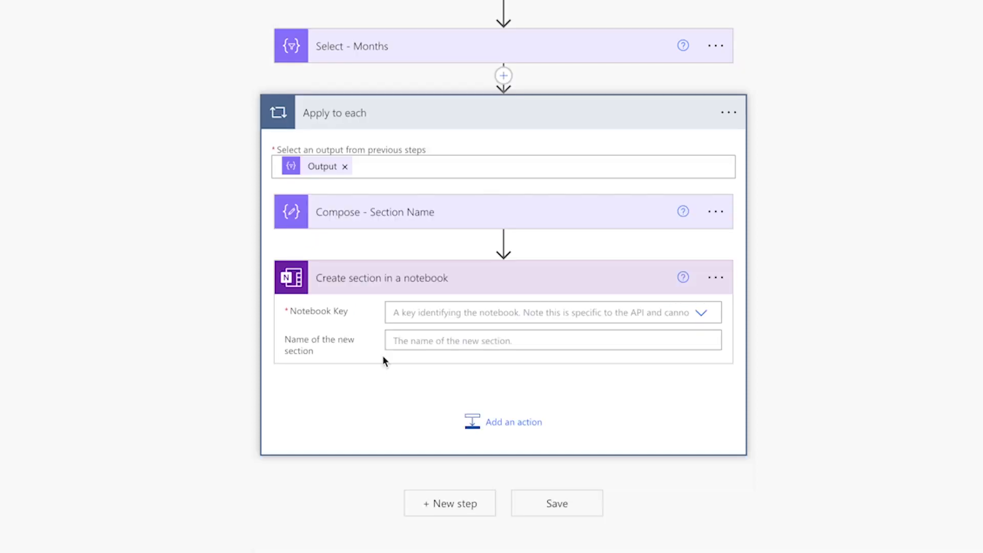
click(701, 313)
click(460, 340)
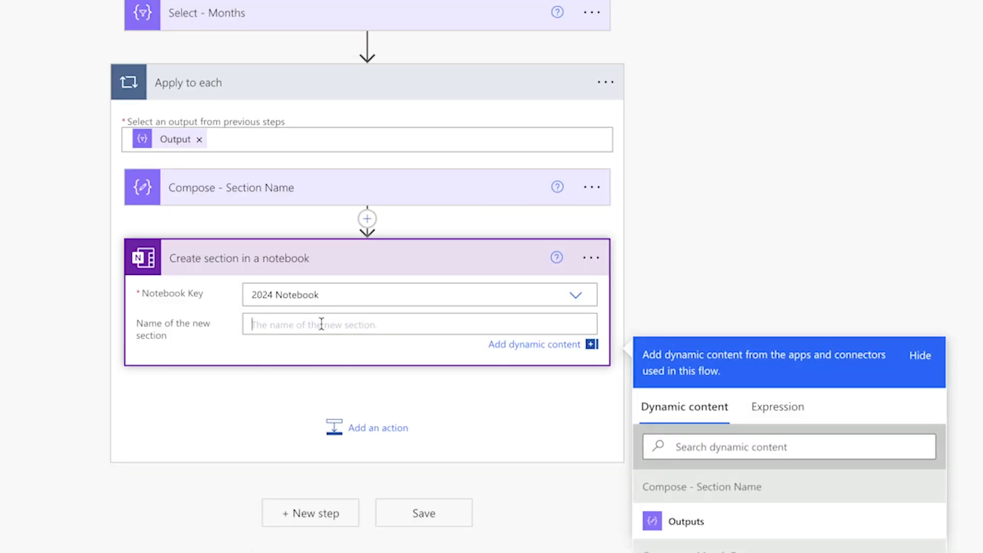
click(777, 521)
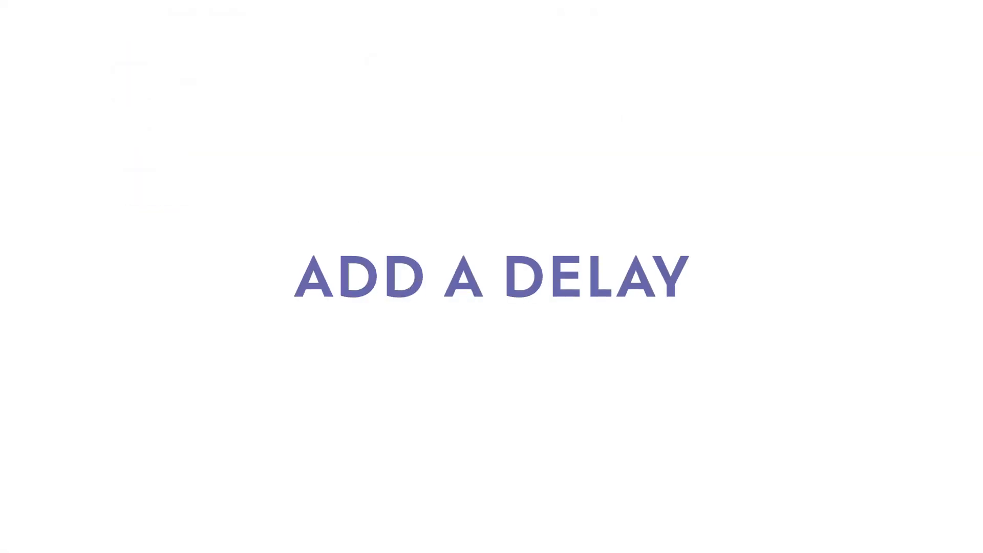
Add a Delay action of 3 seconds after the section creation in the loop, and save the flow
text(delay)
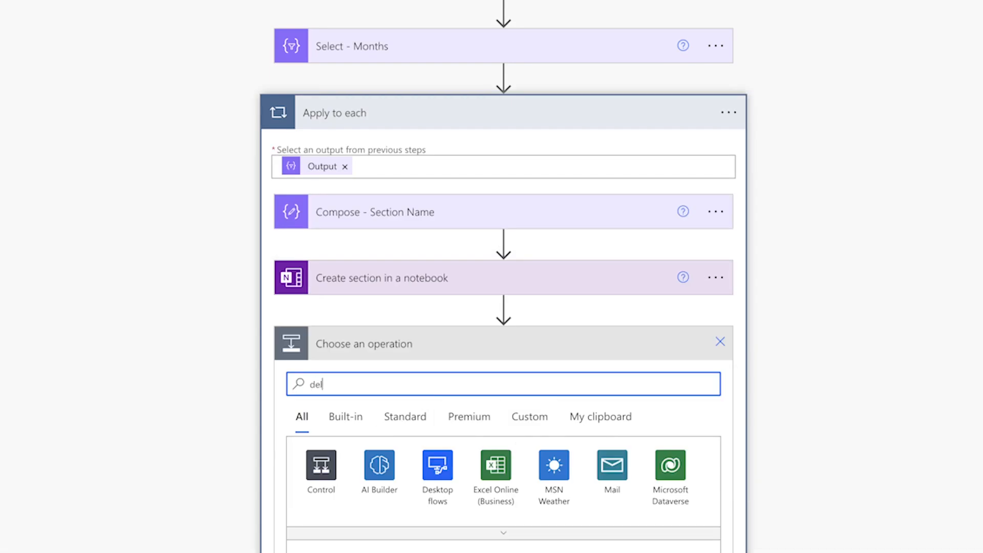
click(598, 361)
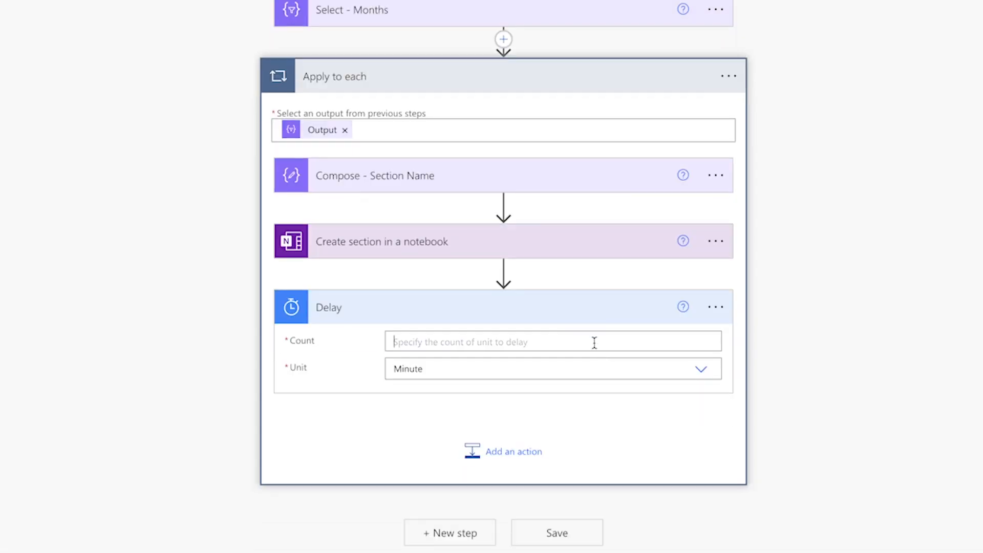
text(3)
click(493, 385)
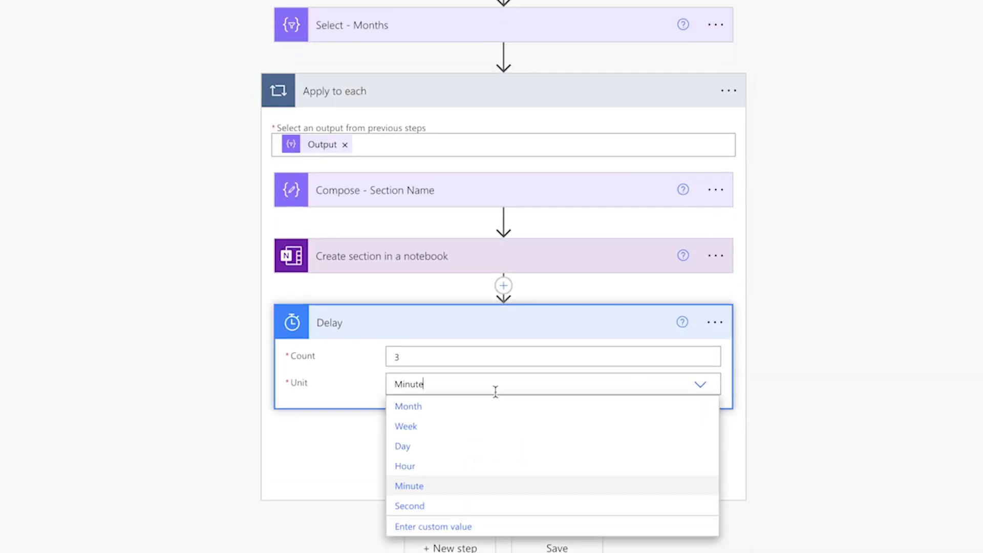
click(514, 507)
click(850, 39)
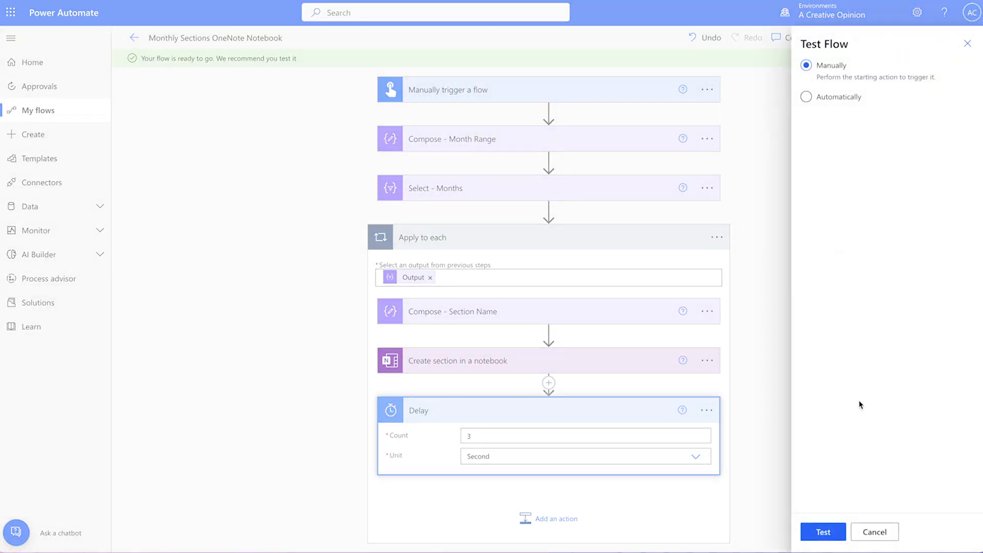
Run the completed flow as a manual test with 2024 as the year
click(822, 532)
text(2024)
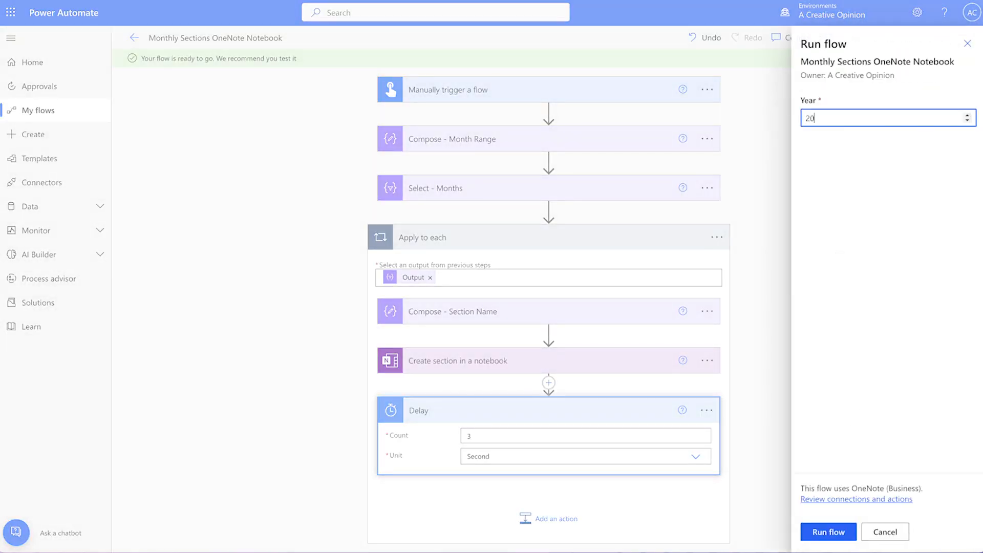
click(834, 530)
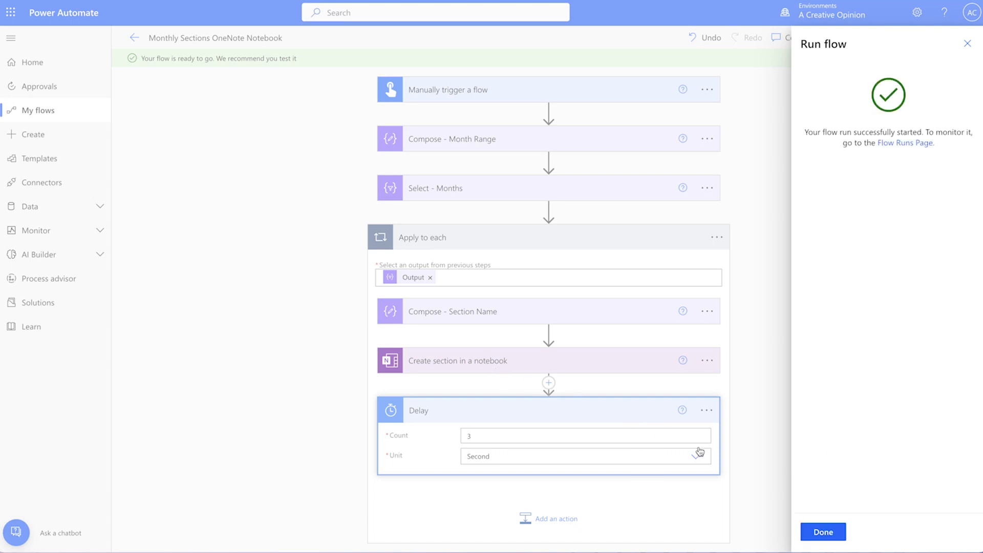
click(823, 532)
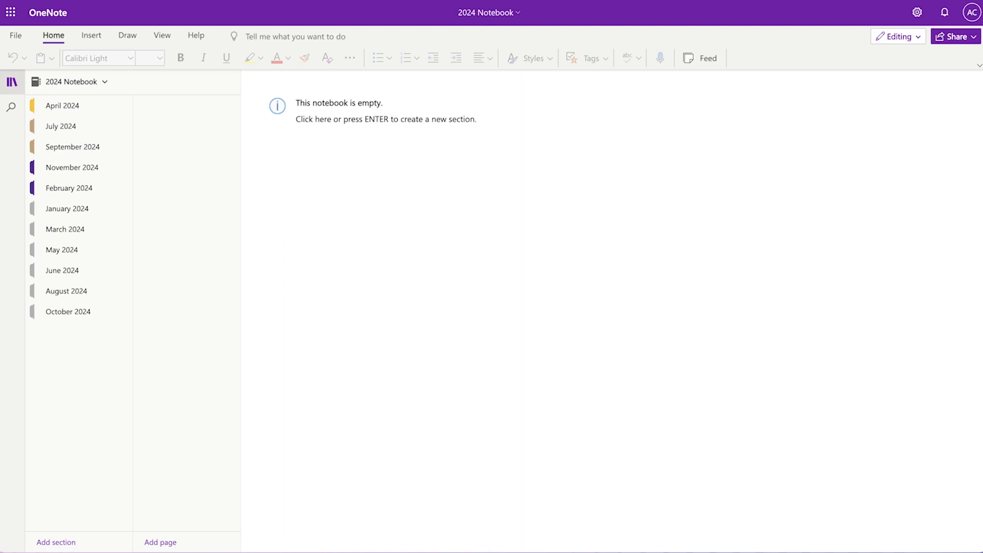
Switch to OneNote and rearrange the month sections of the 2024 Notebook into calendar order, starting with January 2024
click(60, 229)
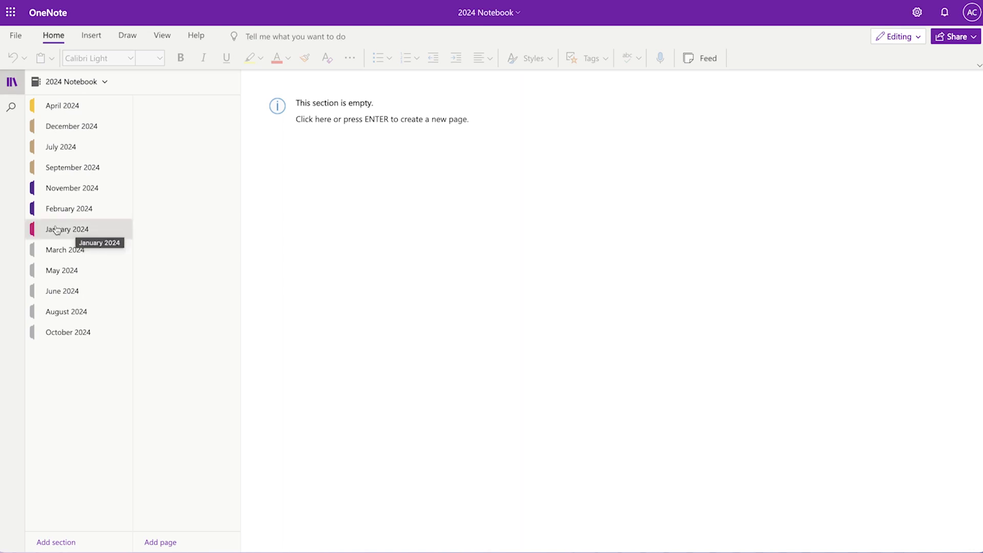
drag(59, 230, 63, 126)
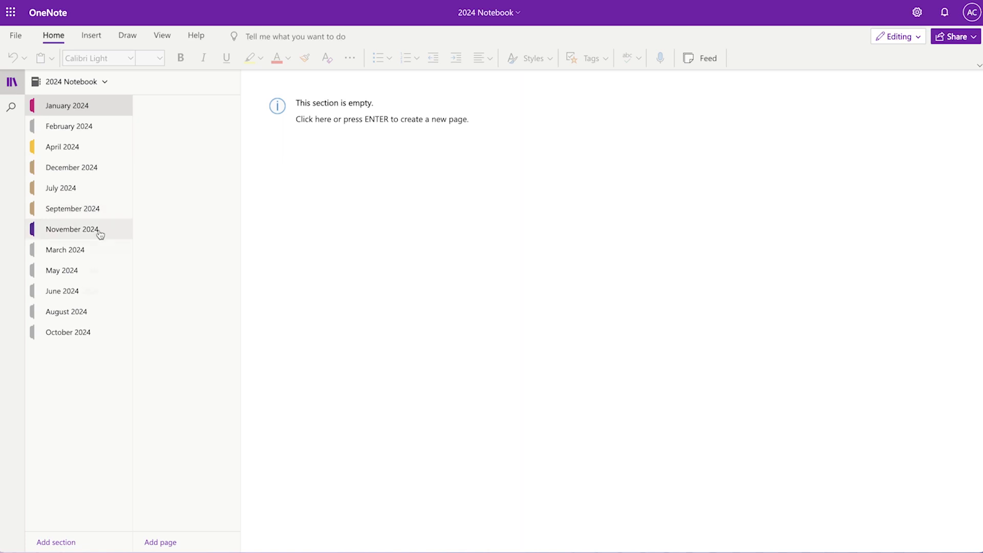
drag(66, 311, 71, 249)
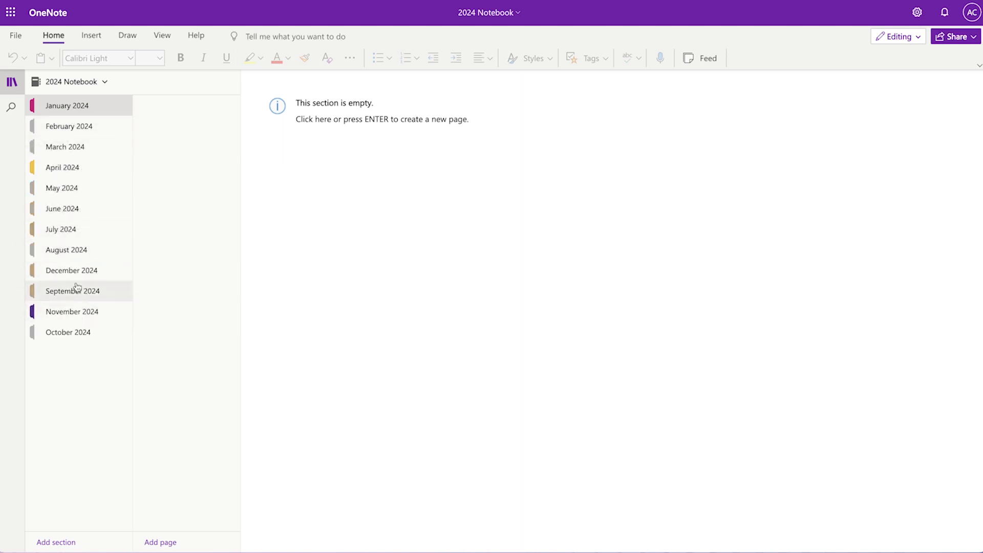
drag(75, 287, 72, 269)
drag(67, 332, 71, 290)
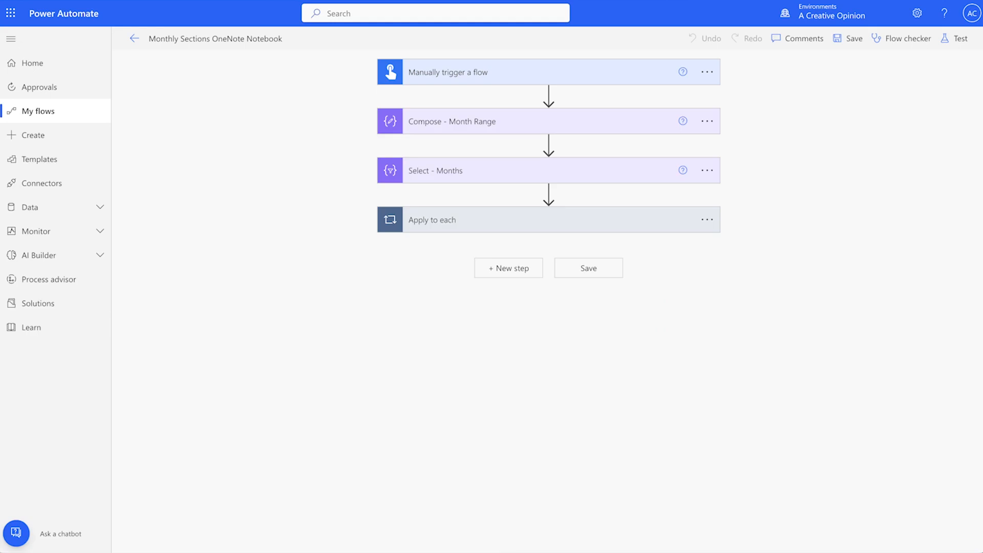
Add a text input to the manual trigger, named Notebook Name, with the prompt "Enter in a recently accessed notebook name"
click(473, 77)
click(436, 139)
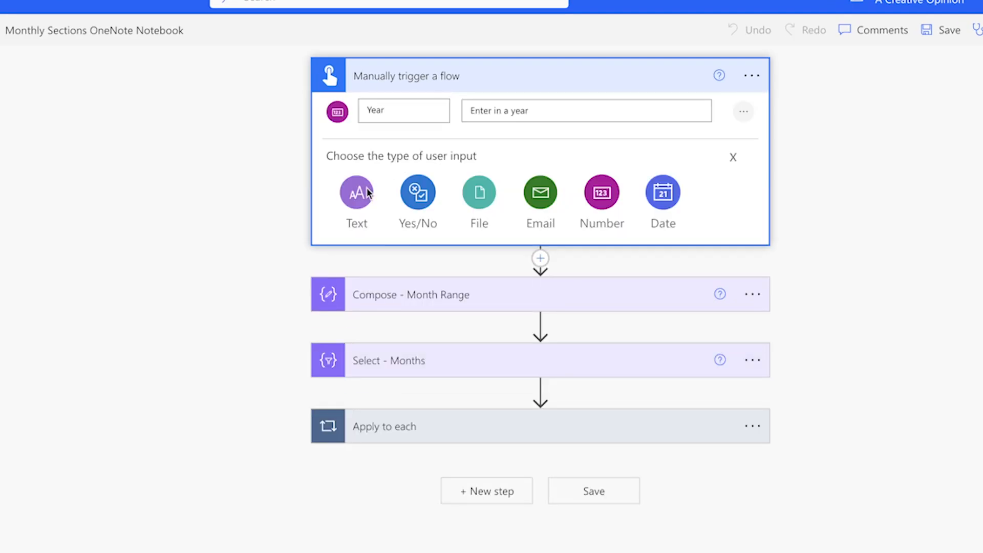
click(366, 192)
double_click(375, 168)
text(Notebook Name)
key(Tab)
text(Enter in a recently accessed notebook name)
Insert a Scope action directly after the trigger and rename it "Scope - Get the Notebook"
click(540, 264)
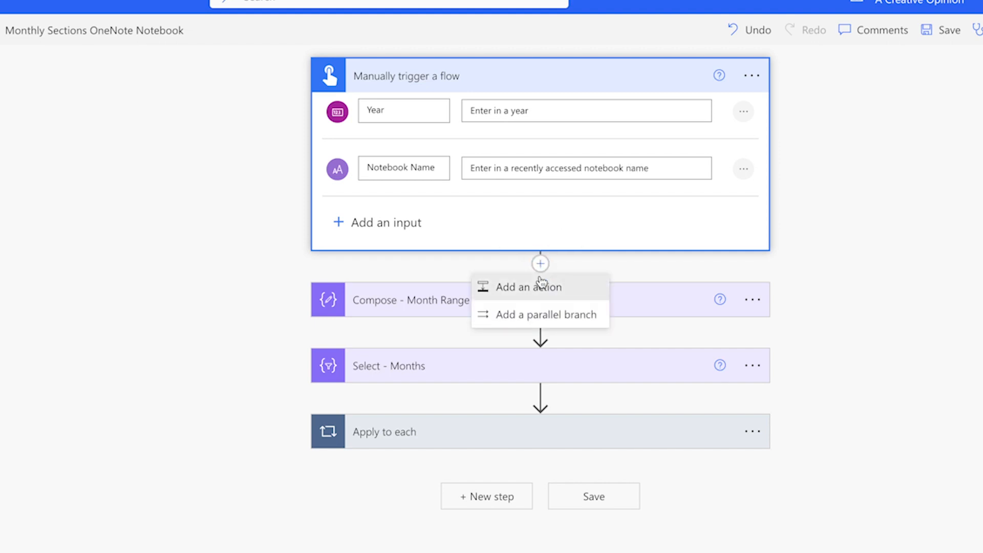
click(540, 281)
text(Scope)
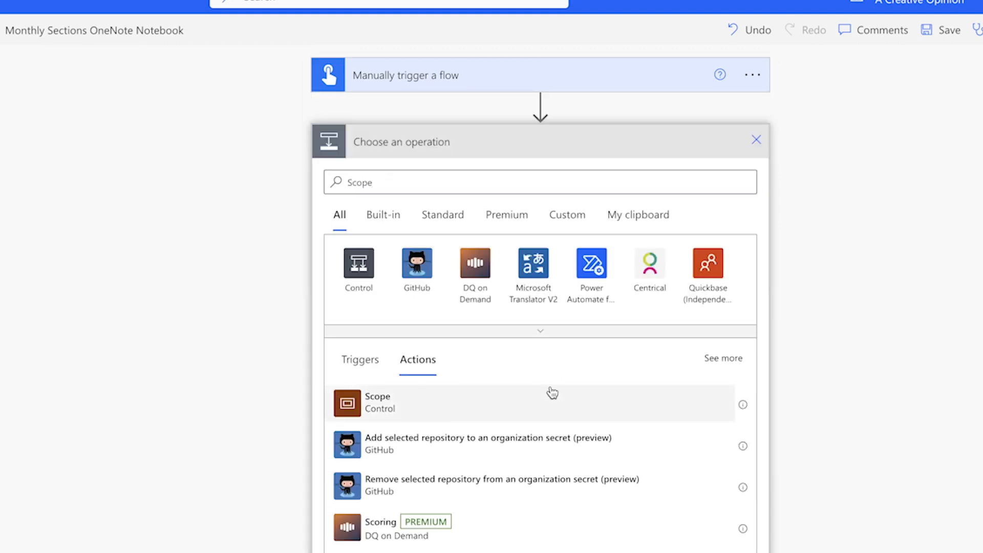
click(552, 392)
click(753, 141)
click(805, 191)
text(- Get the Notebook)
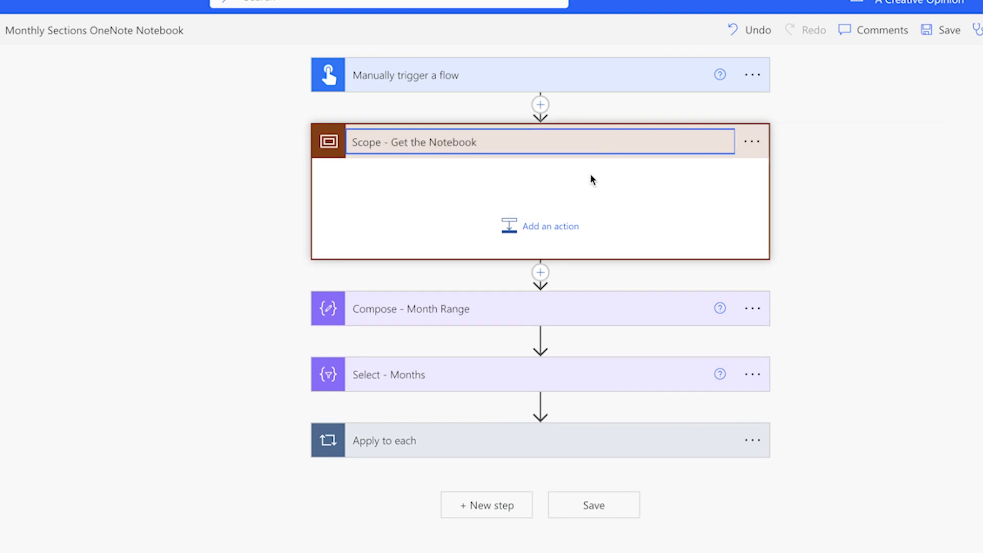
Add a OneNote (Business) Get recent notebooks action inside the Get the Notebook scope
click(541, 228)
text(onenote)
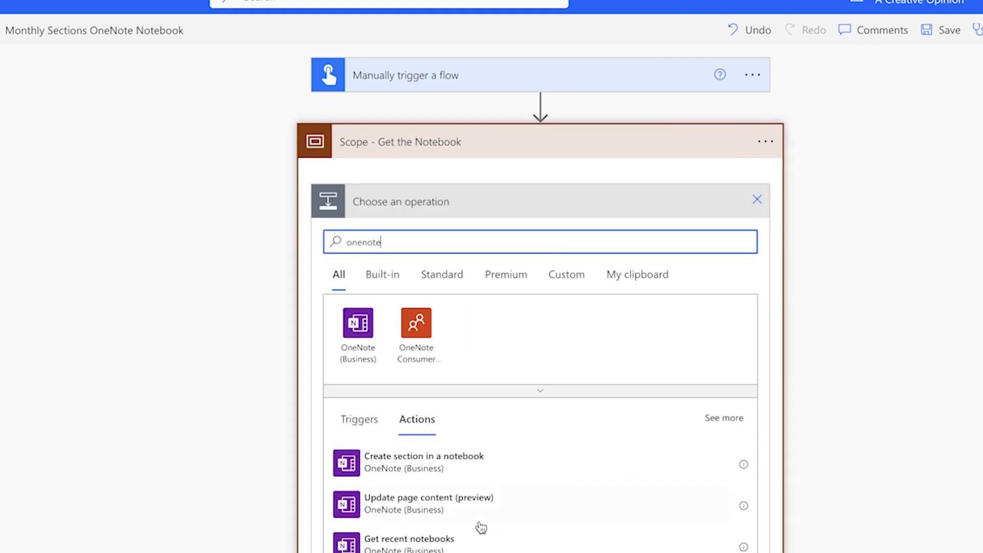
scroll(478, 526, down, 2)
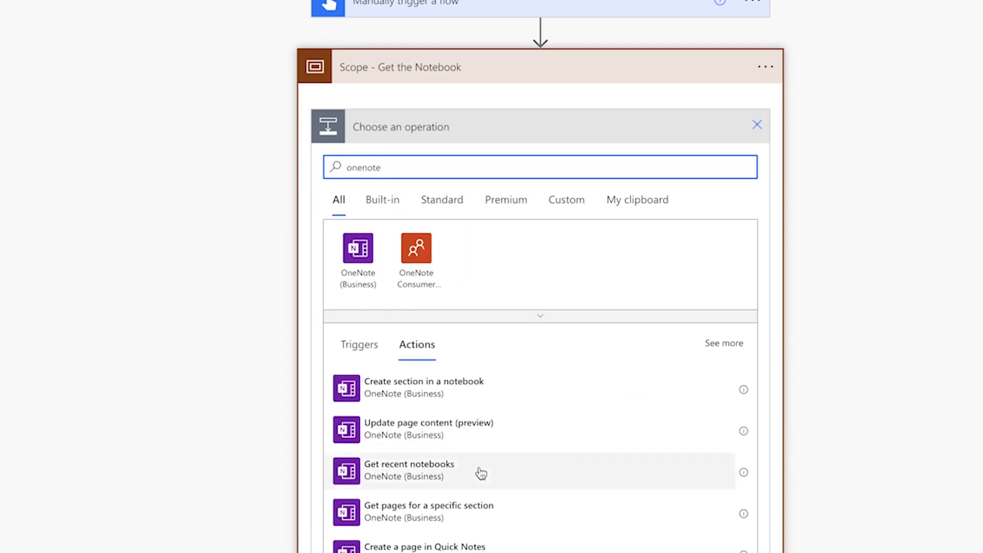
click(478, 472)
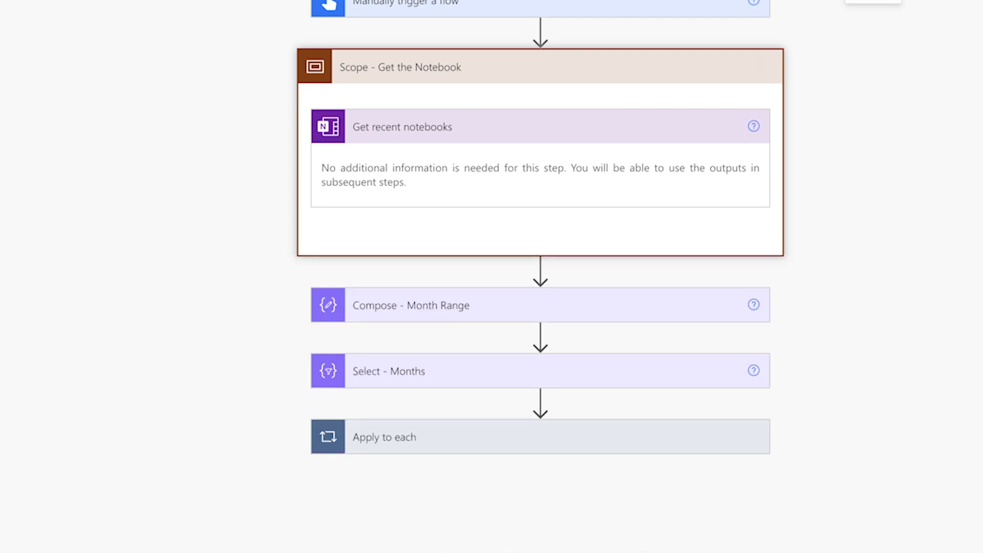
Run a manual test with year 2024 and notebook name My New Notebook, and open the run's Get recent notebooks action
click(956, 37)
click(807, 65)
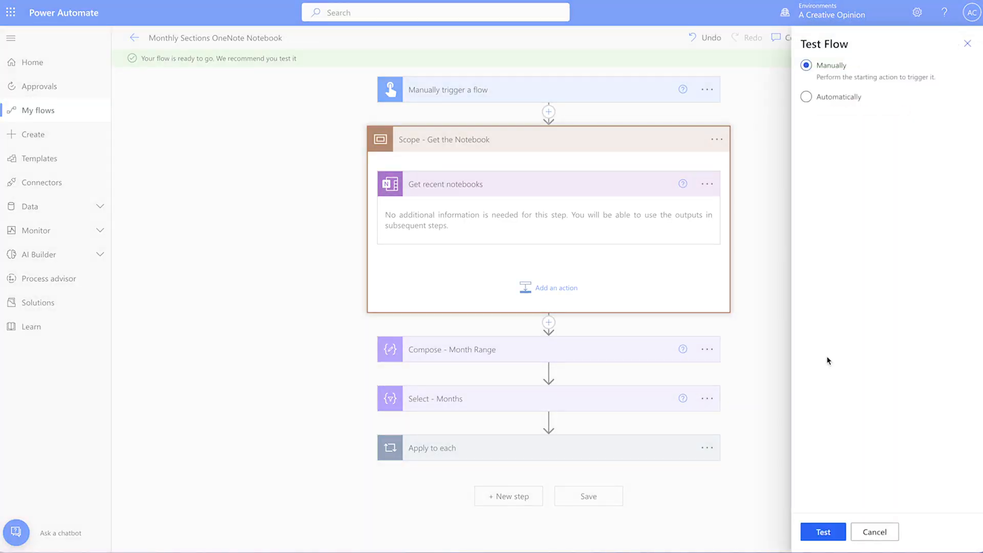
click(822, 531)
text(2024)
click(835, 152)
text(My New Notebook)
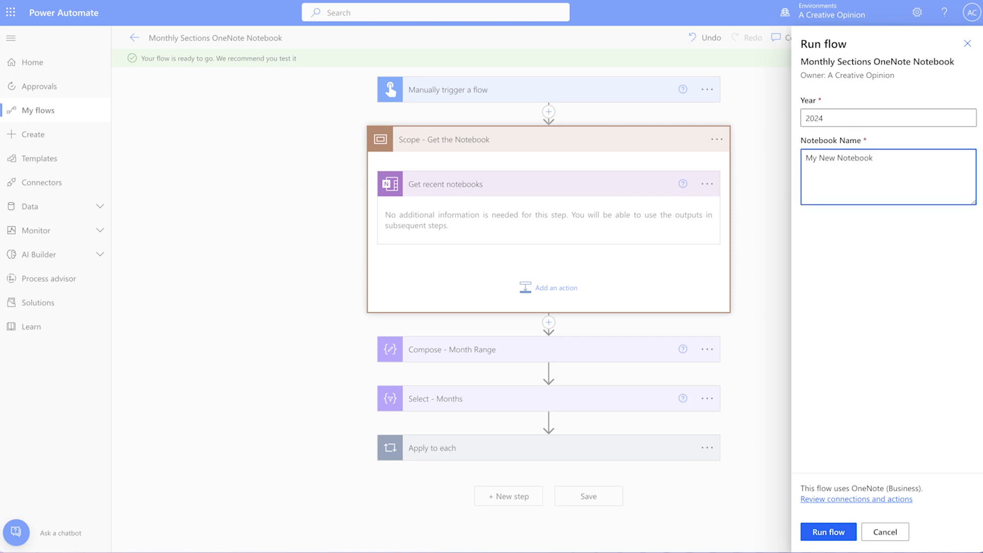
click(837, 530)
click(840, 530)
click(530, 150)
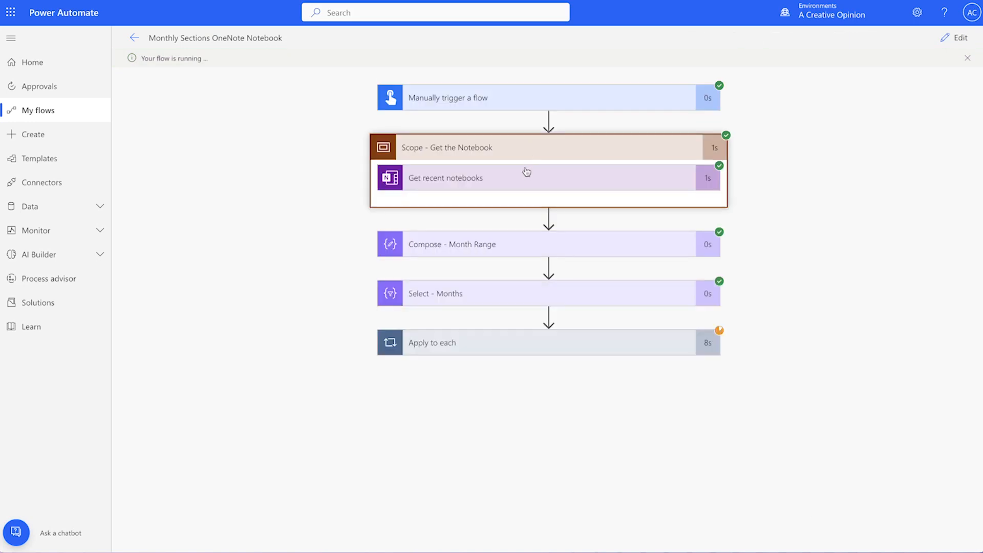
click(522, 177)
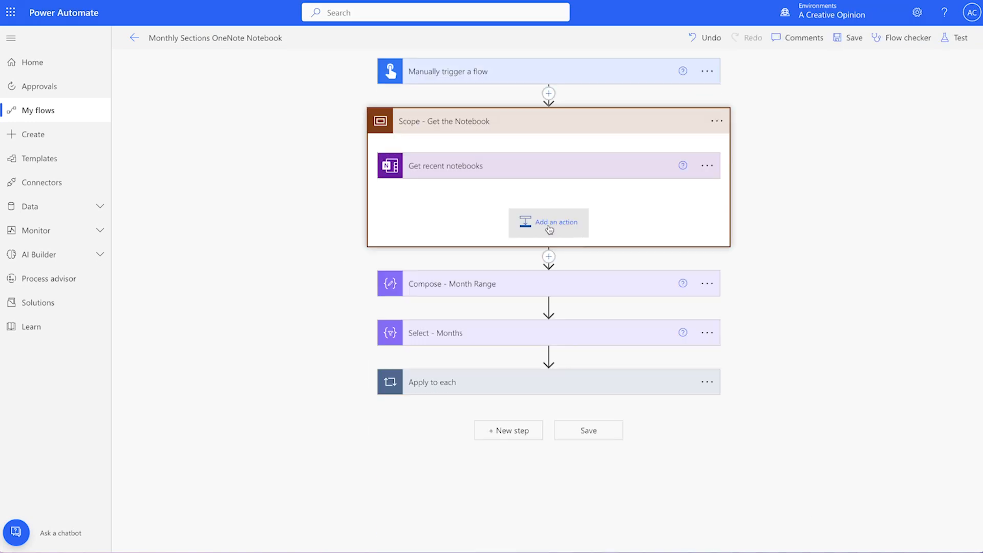
Add a Parse JSON action after Get recent notebooks in the scope, using the Get recent notebooks body as its content
click(546, 228)
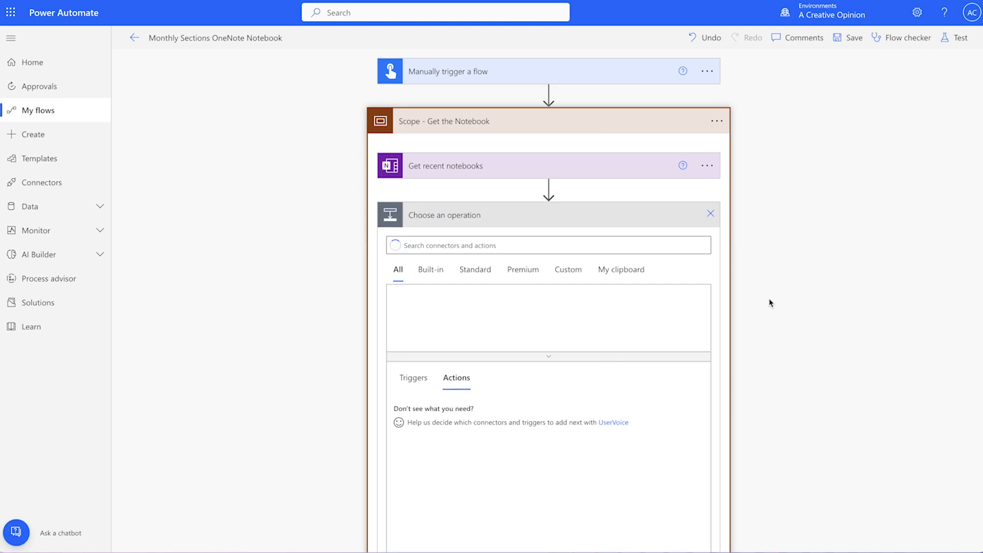
text(parse)
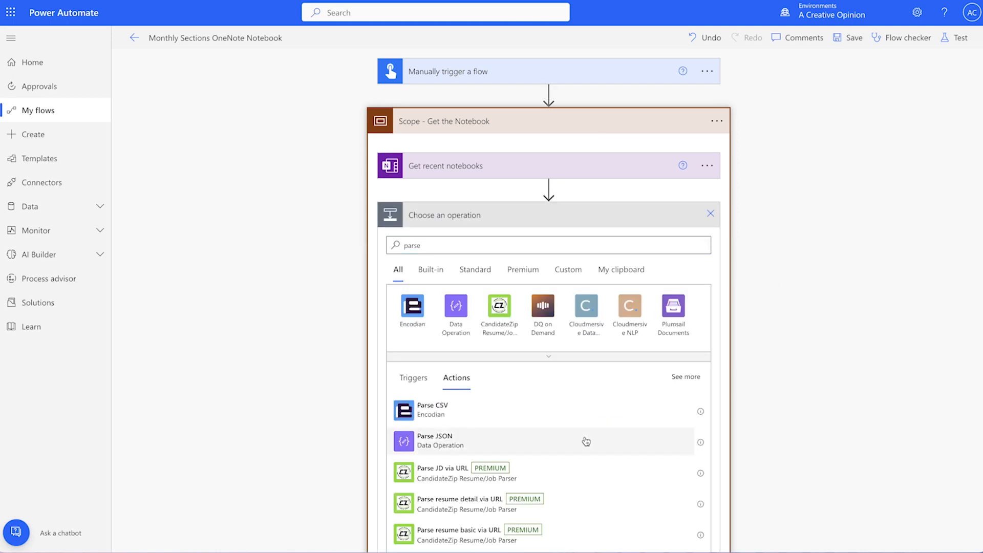
click(583, 438)
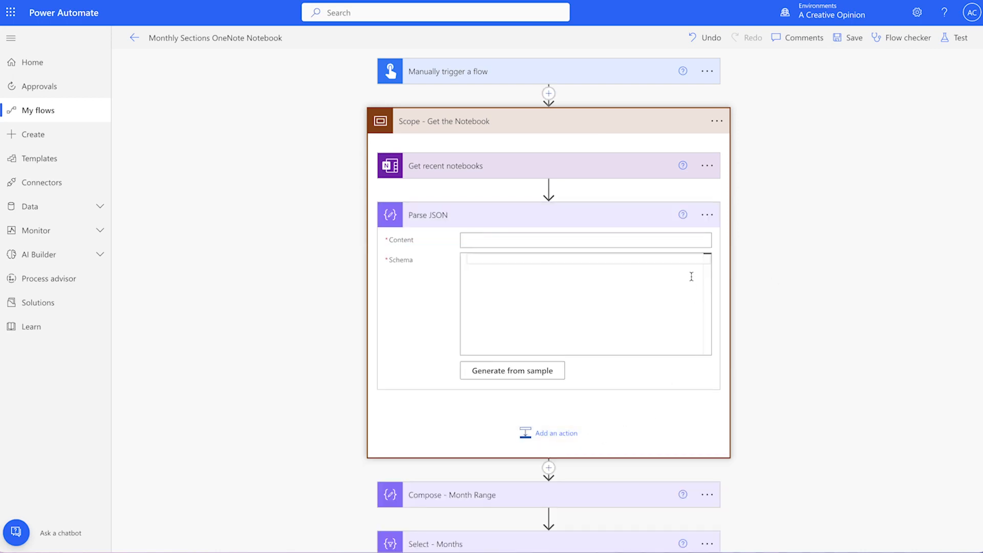
click(478, 237)
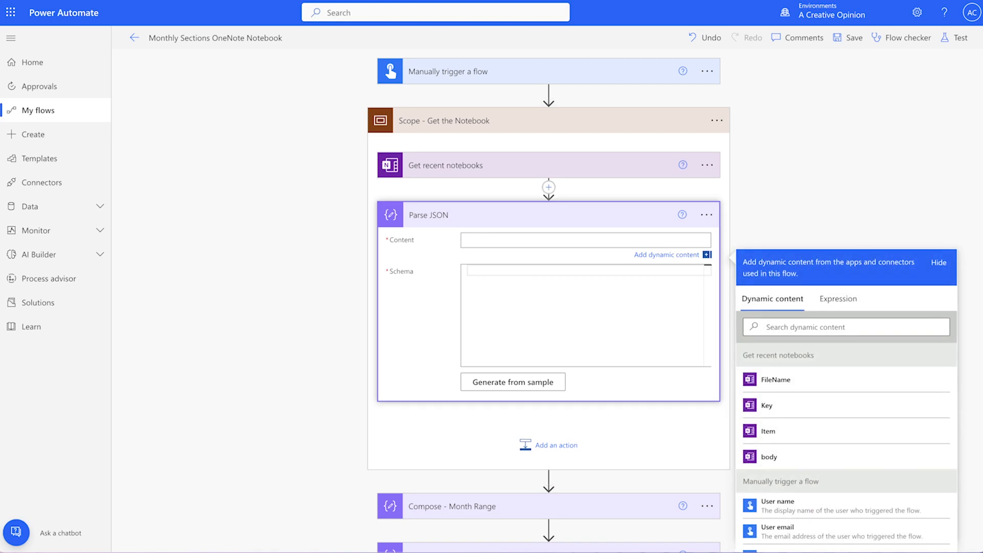
click(796, 457)
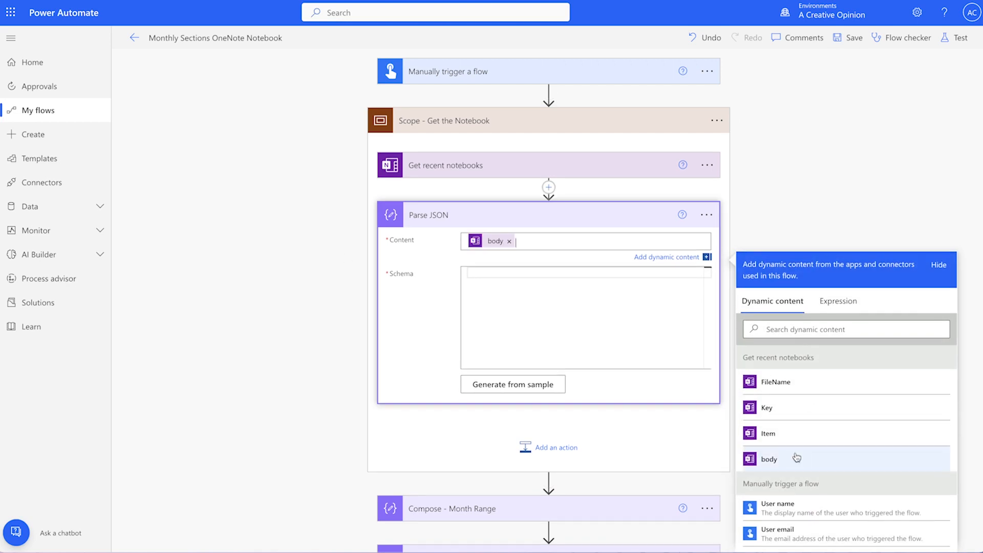
Generate the Parse JSON schema from a sample by pasting the recent notebooks output as the payload
click(486, 384)
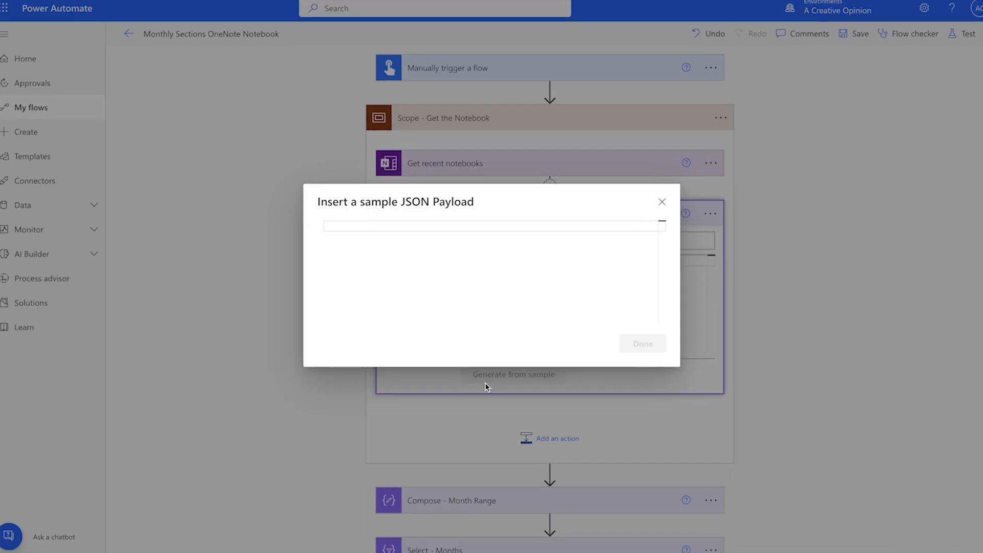
click(307, 204)
key(ctrl+v)
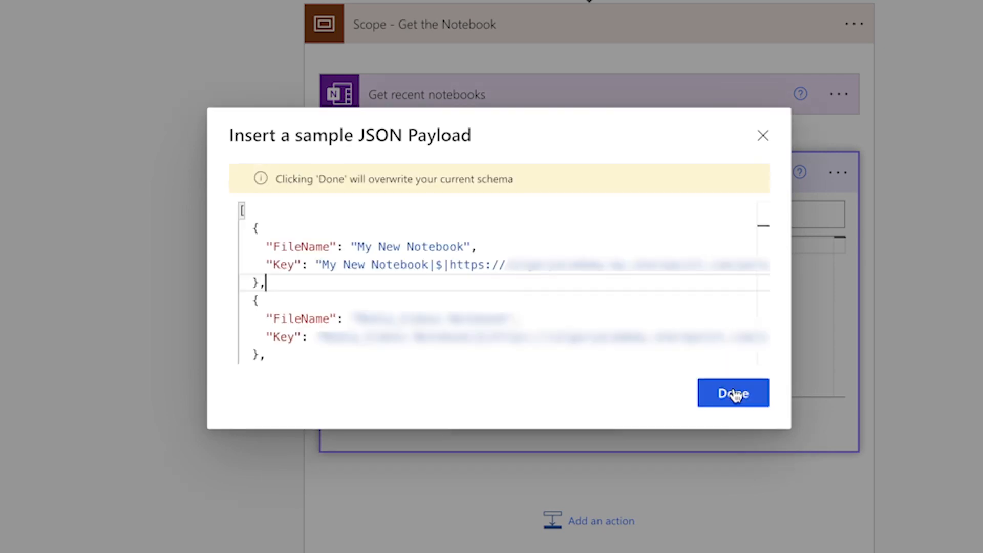
click(733, 393)
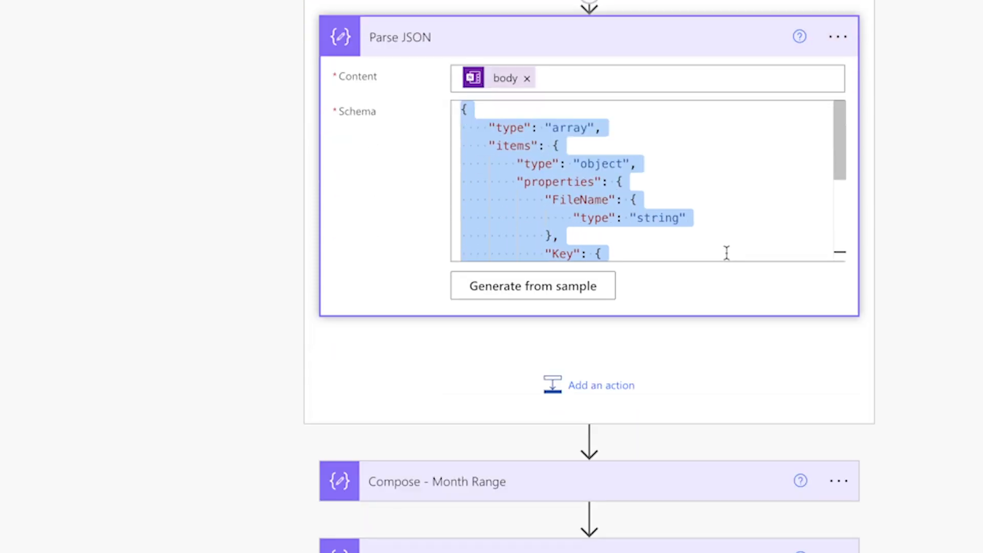
Add a Filter array action after Parse JSON in the scope, filtering from the Parse JSON Body
click(590, 397)
text(filter)
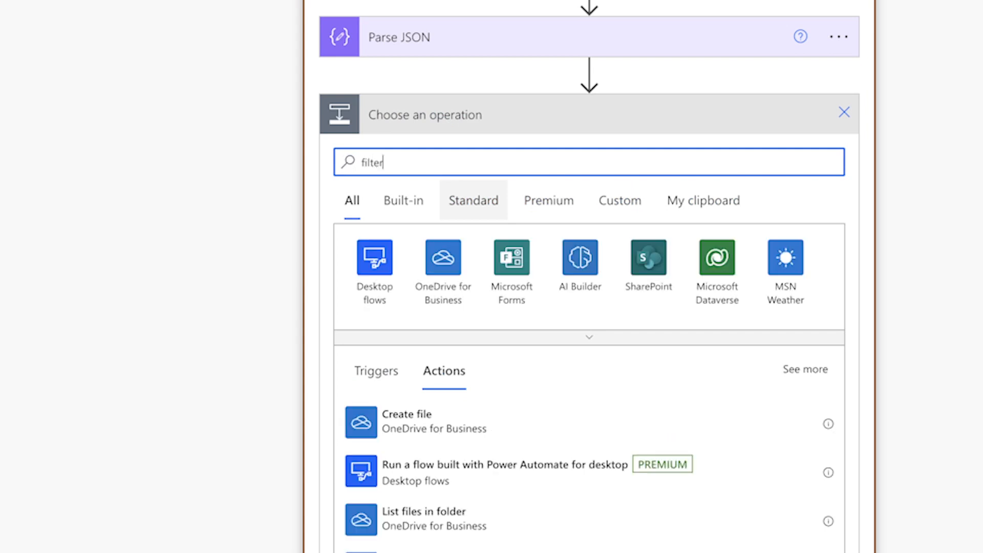
text( array)
click(507, 417)
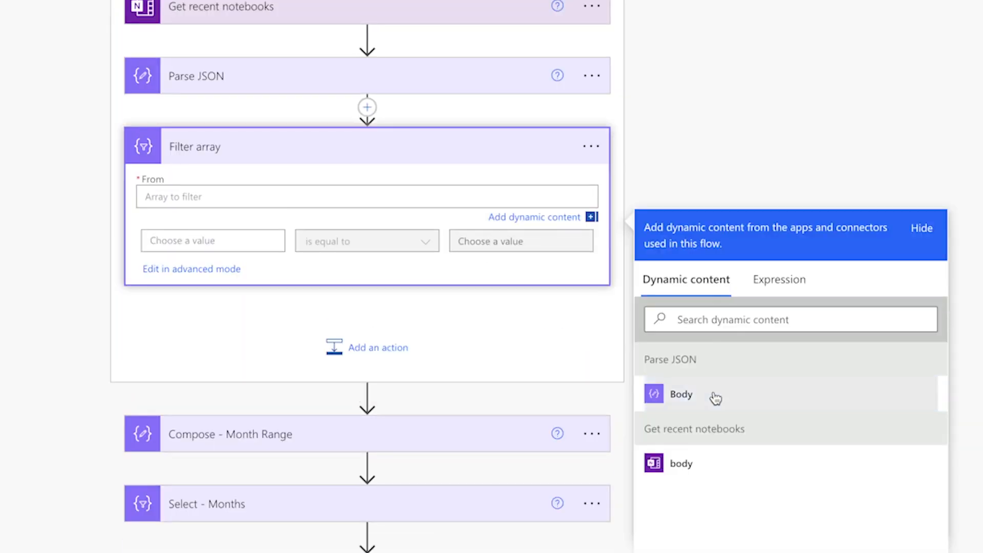
click(715, 398)
Set the Filter array condition to FileName is equal to the trigger's Notebook Name input
click(195, 242)
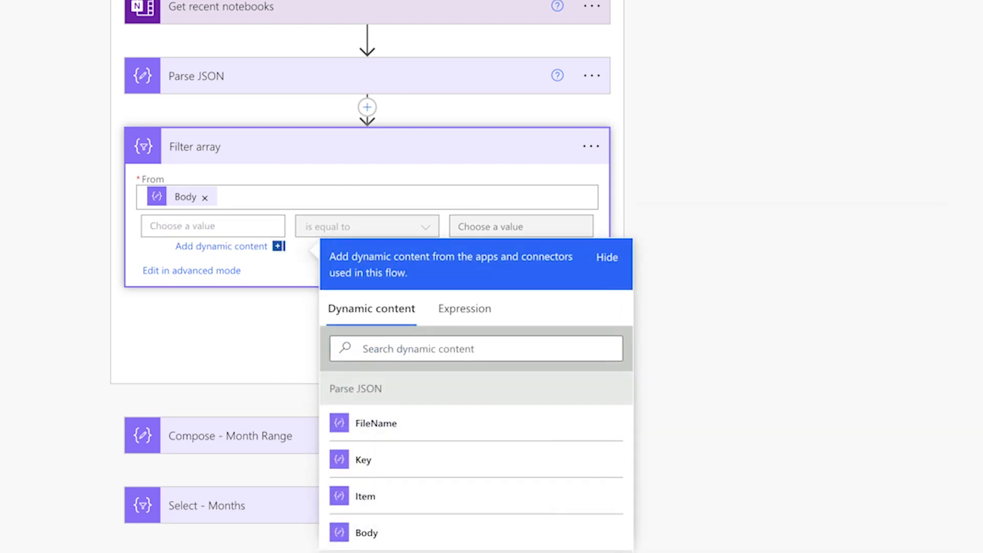
click(381, 423)
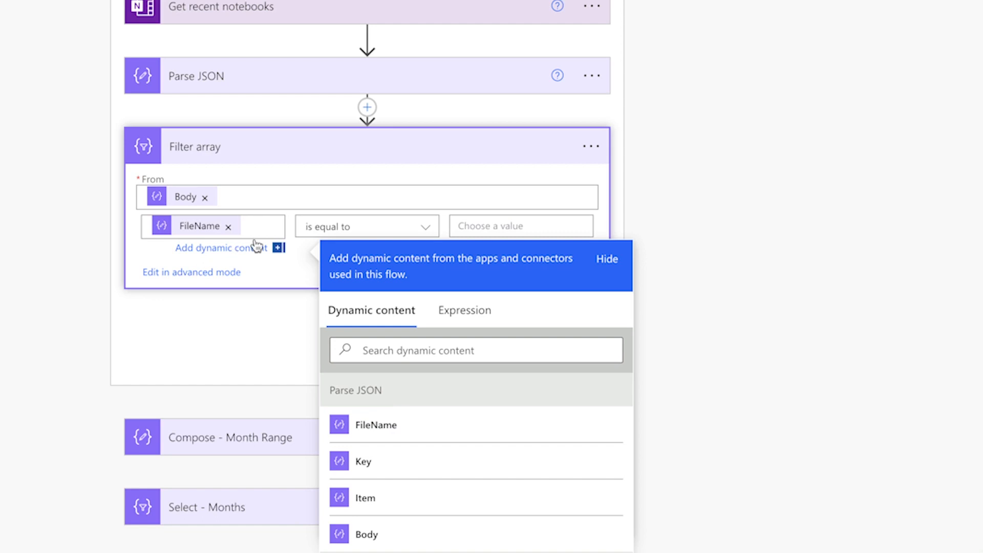
click(521, 226)
text(note)
click(720, 423)
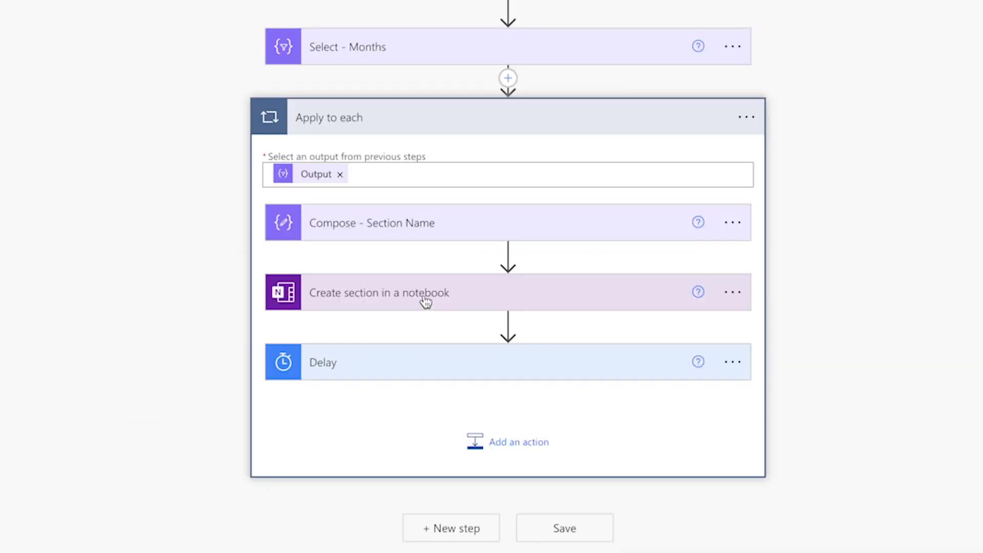
Replace the Notebook Key of the loop's Create section in a notebook action with the custom expression first(body('Filter_array')).Key
click(425, 301)
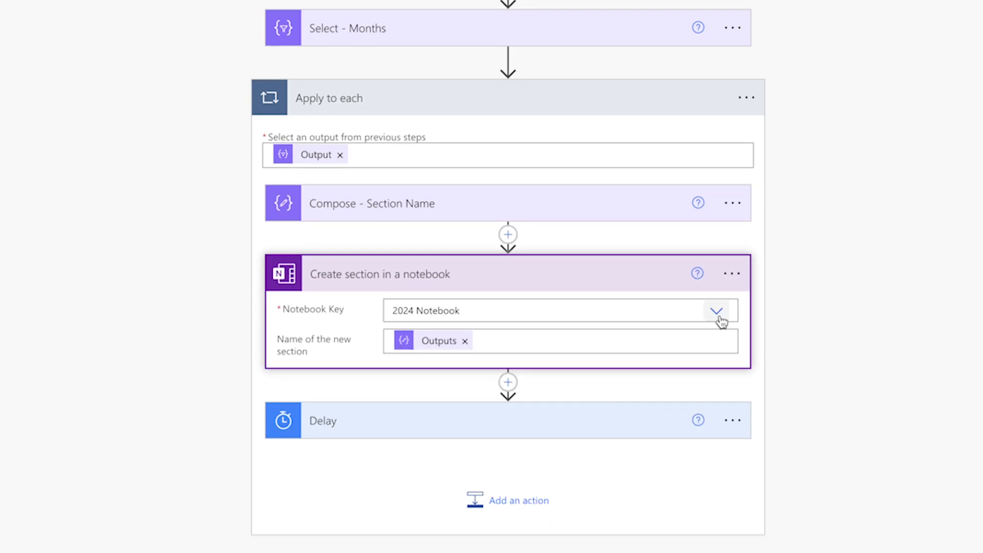
scroll(722, 320, down, 1)
click(722, 318)
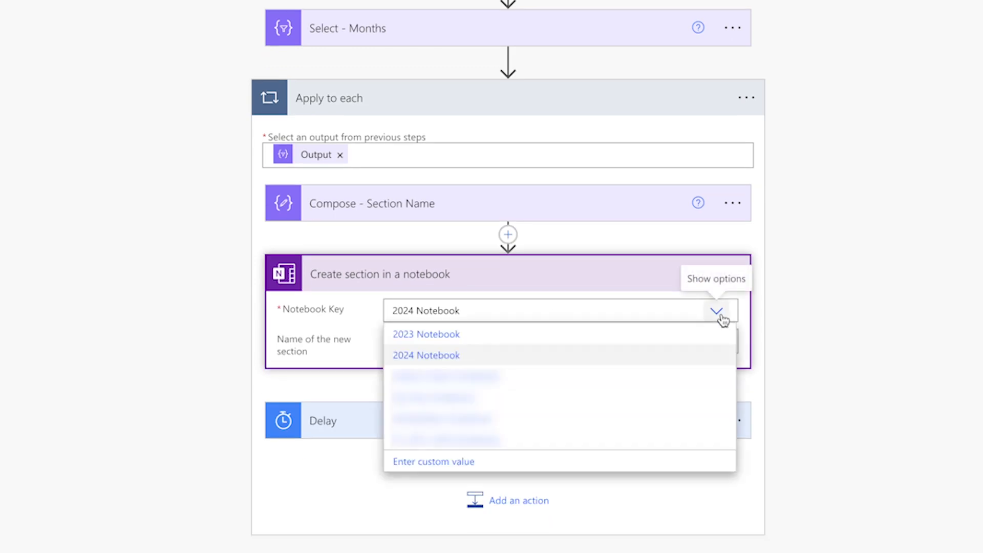
click(467, 462)
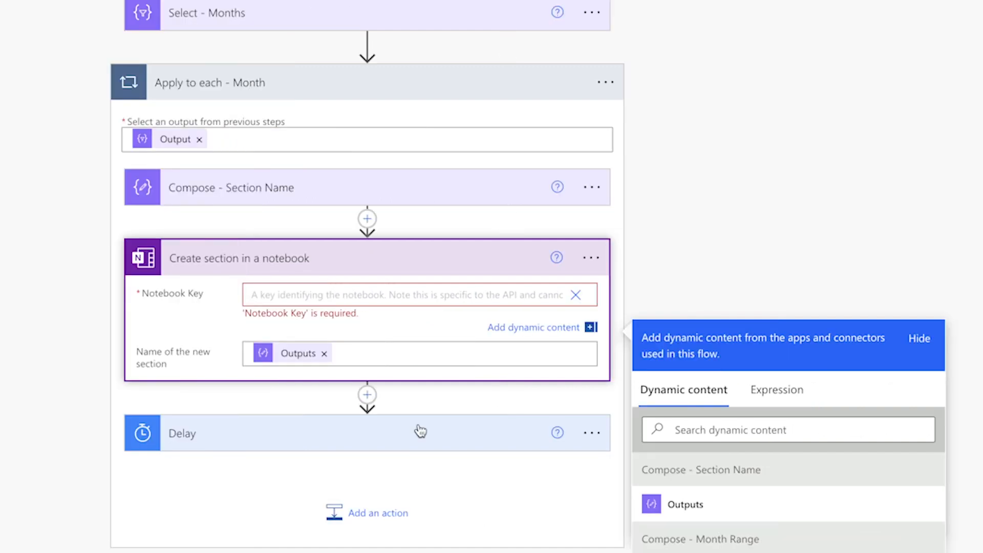
click(776, 390)
text(first()
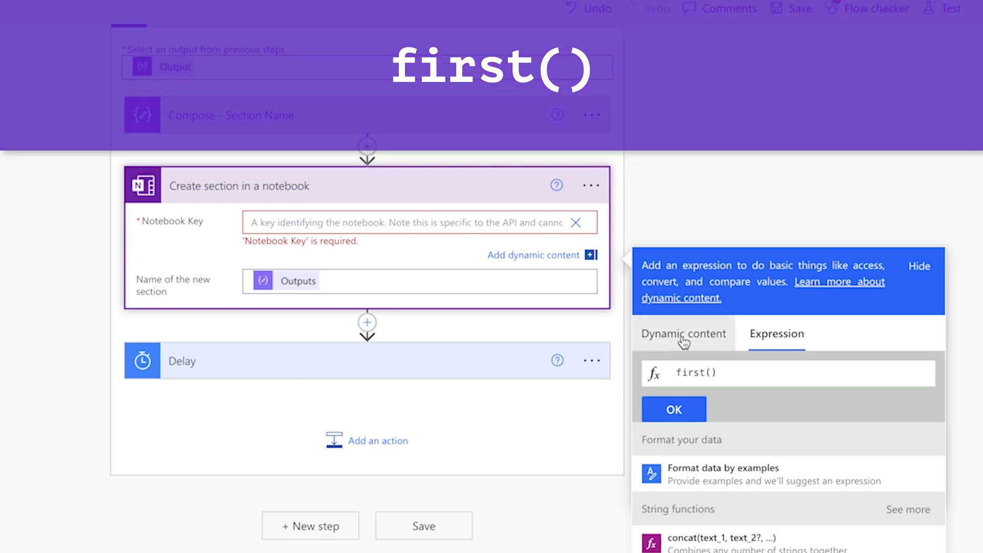
click(685, 359)
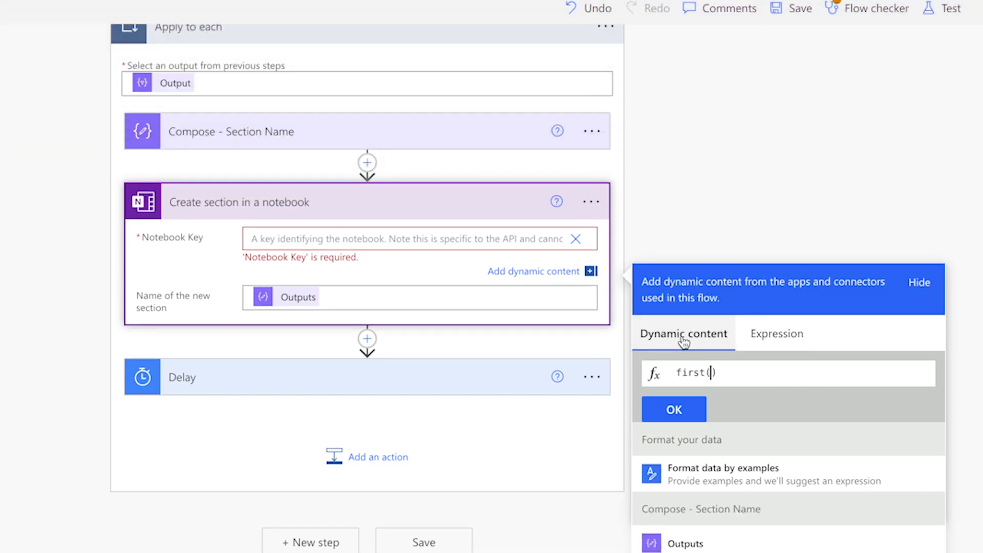
scroll(737, 515, down, 10)
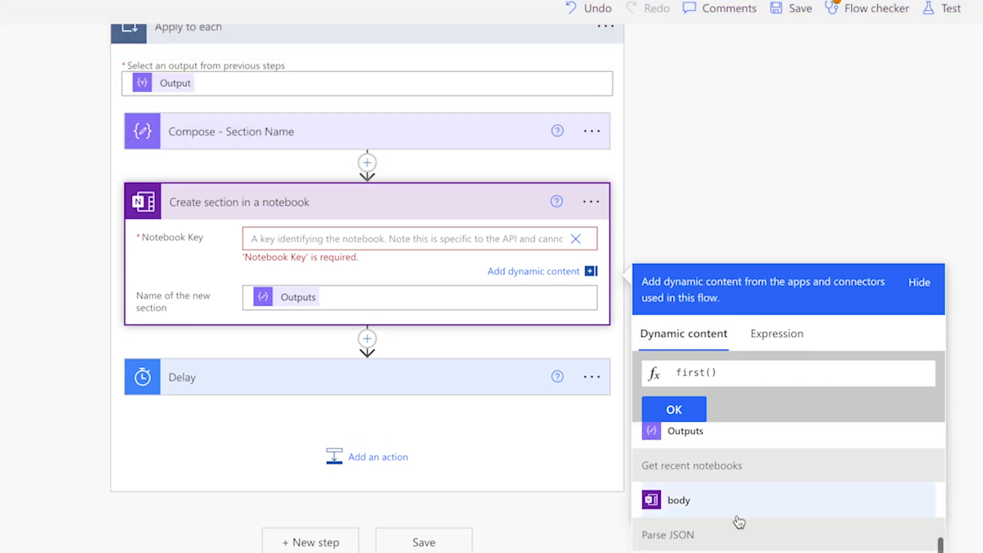
scroll(717, 529, down, 2)
click(709, 529)
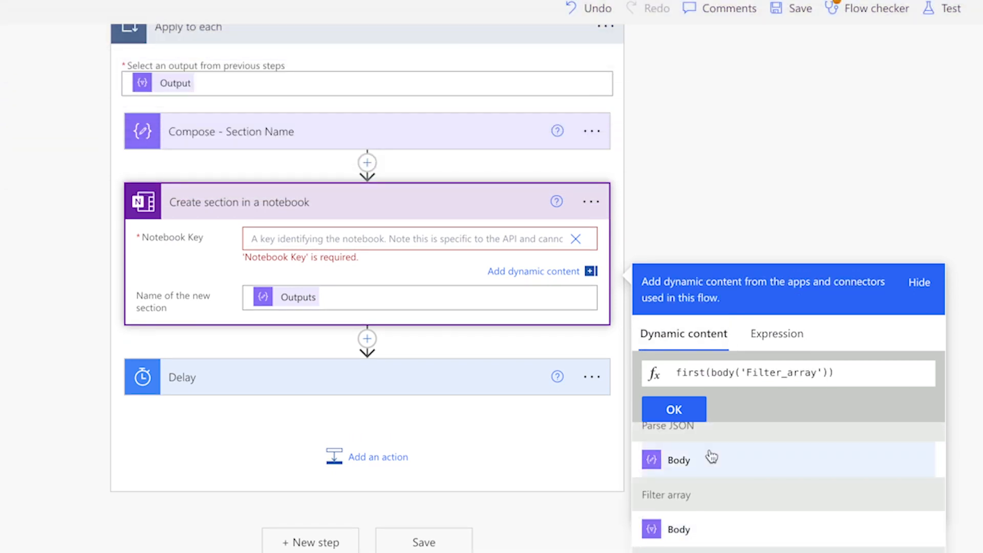
key(Right)
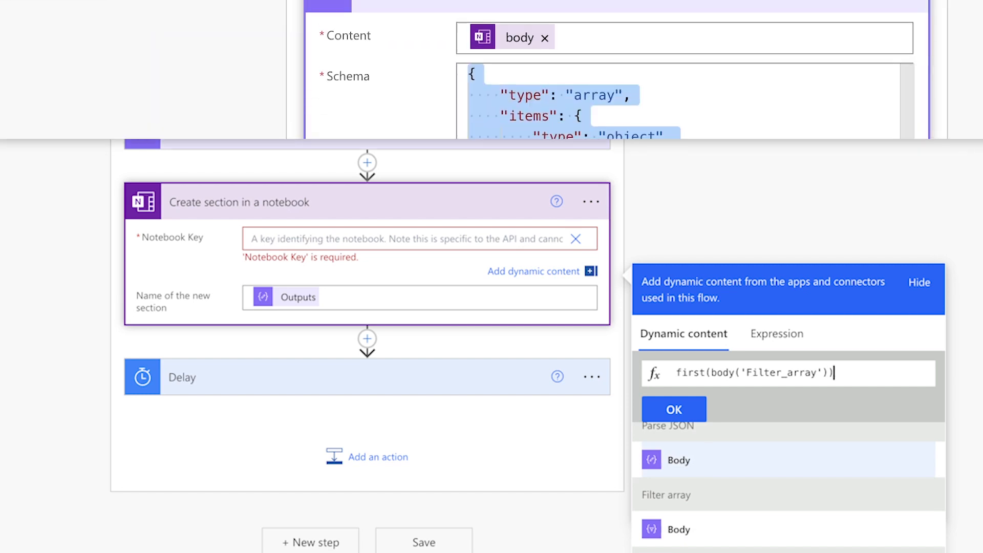
text(.Key)
click(673, 409)
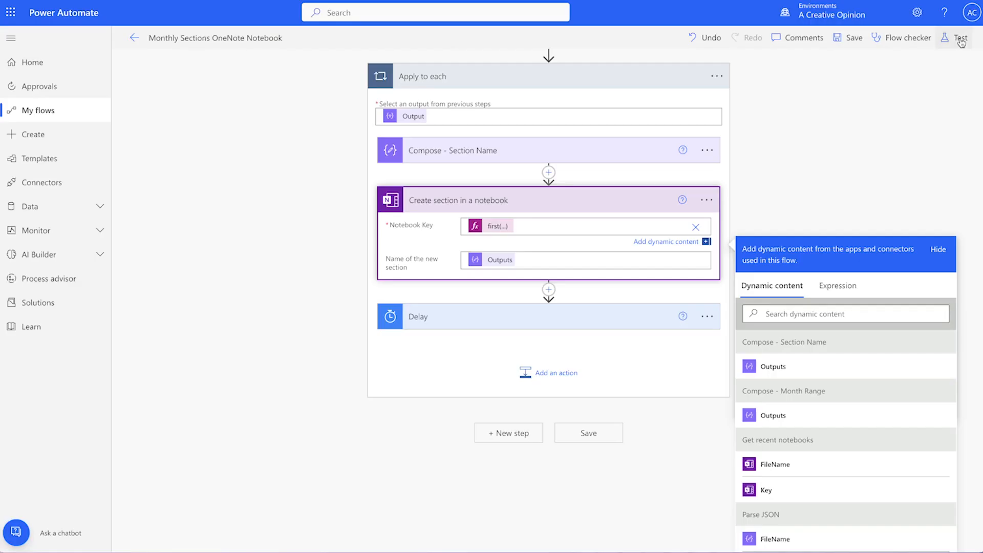
Run the revised flow as a manual test with year 2024 and notebook name My New Notebook
click(958, 36)
click(829, 531)
click(829, 118)
text(2024)
click(830, 159)
text(My New Notebook)
click(834, 536)
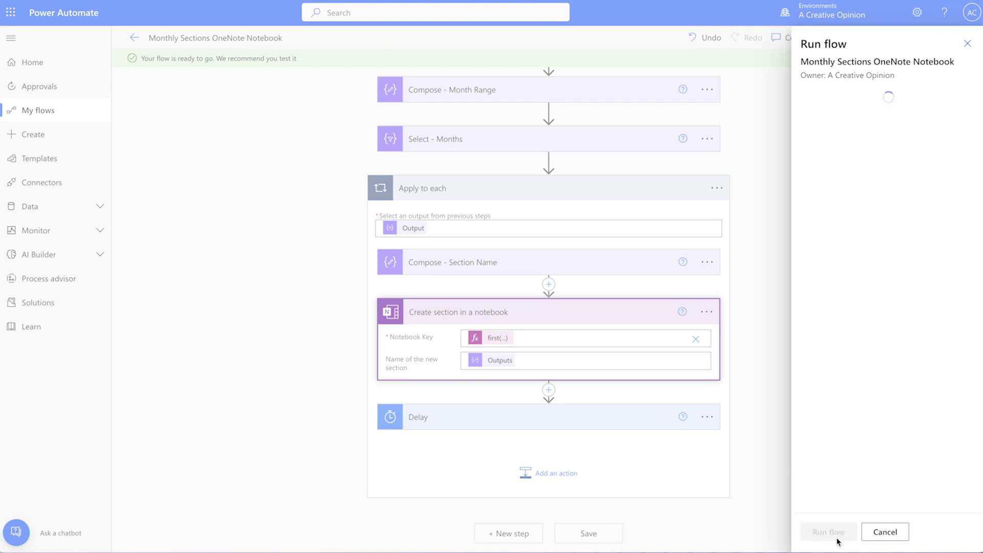
click(834, 533)
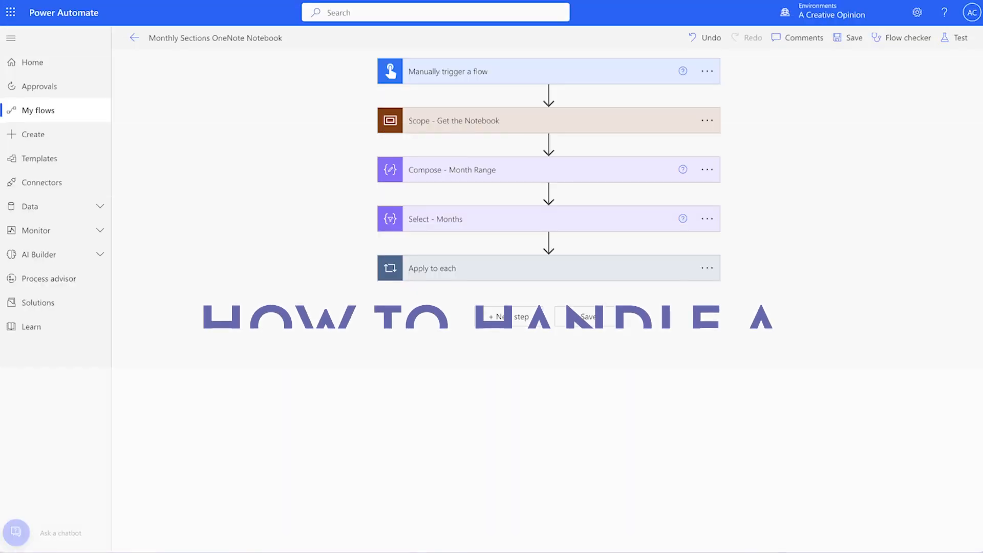
Insert a Condition action between the Scope - Get the Notebook and Compose - Month Range actions
click(549, 143)
click(541, 160)
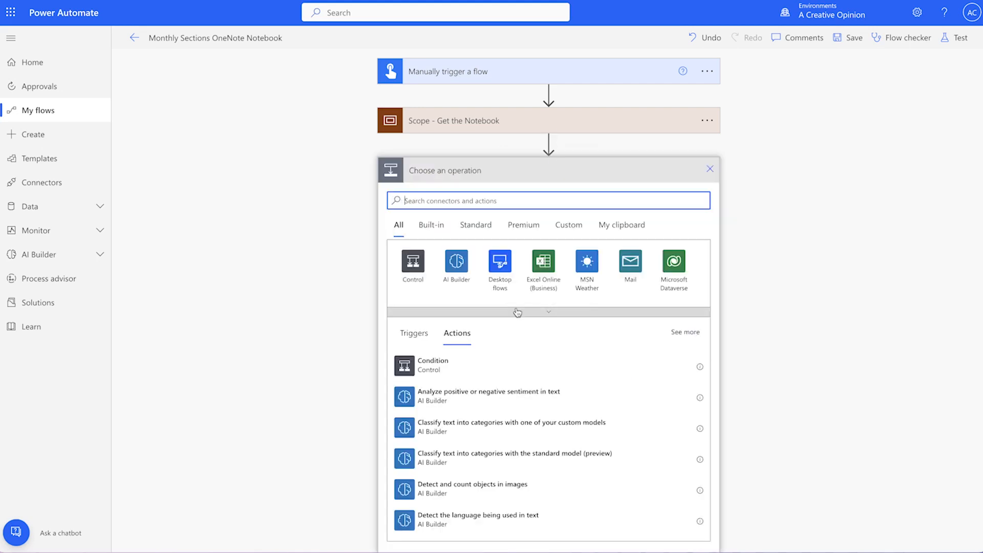
click(523, 364)
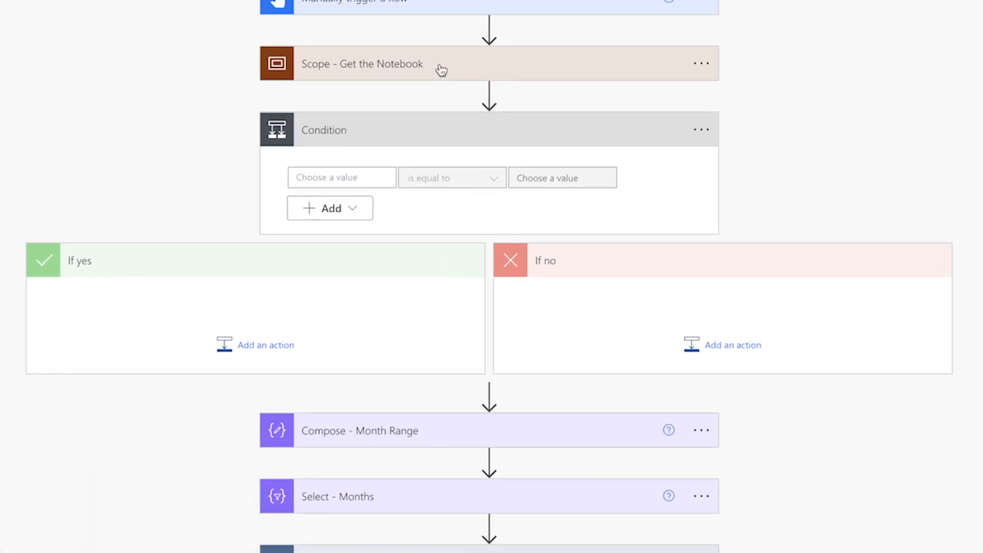
Set the condition to the expression length(body('Filter_array')) is equal to 0
click(346, 177)
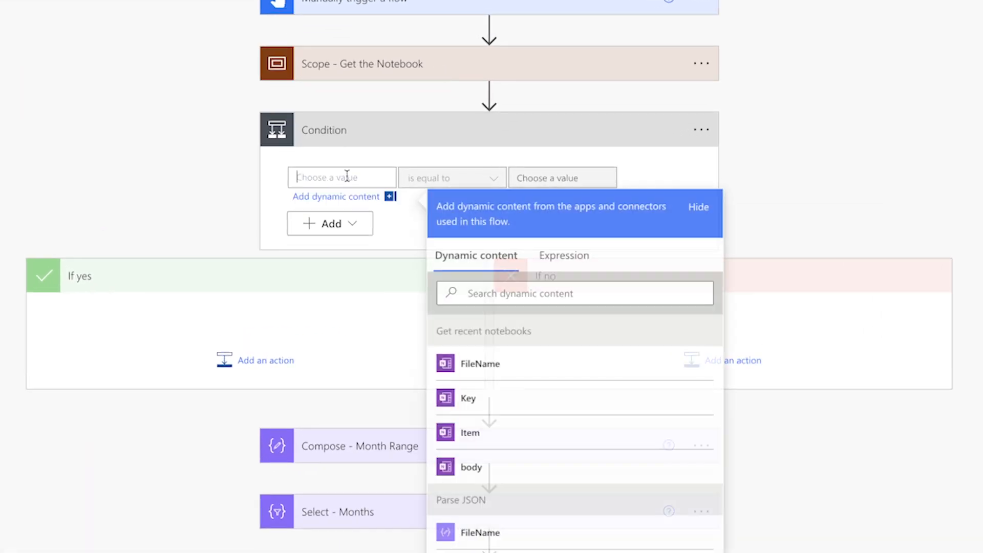
click(557, 262)
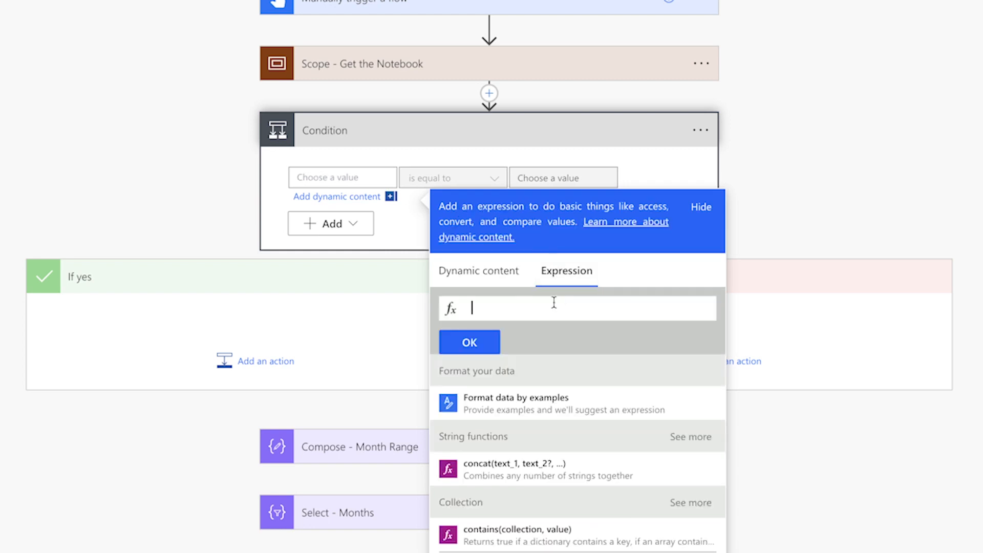
text(length()
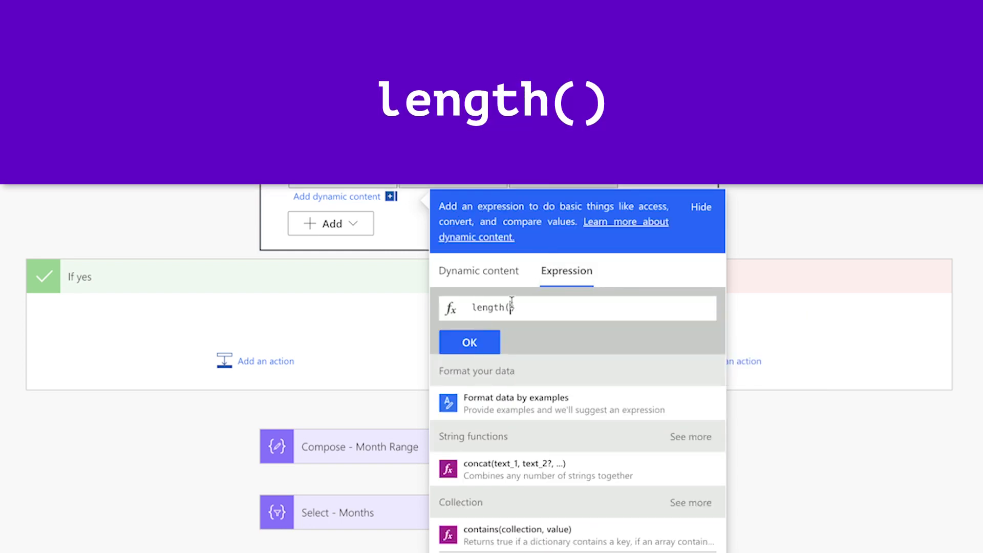
click(503, 277)
scroll(556, 461, down, 2)
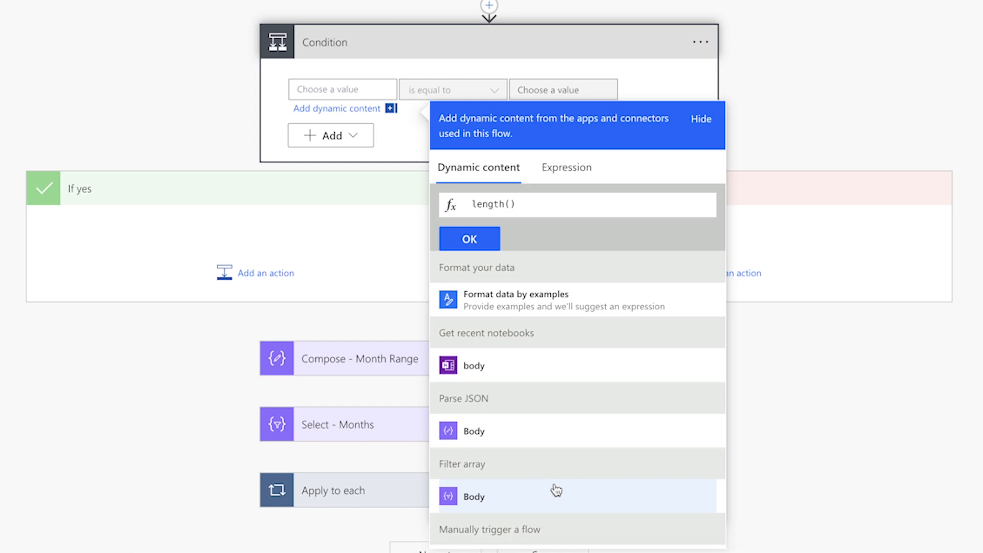
click(556, 495)
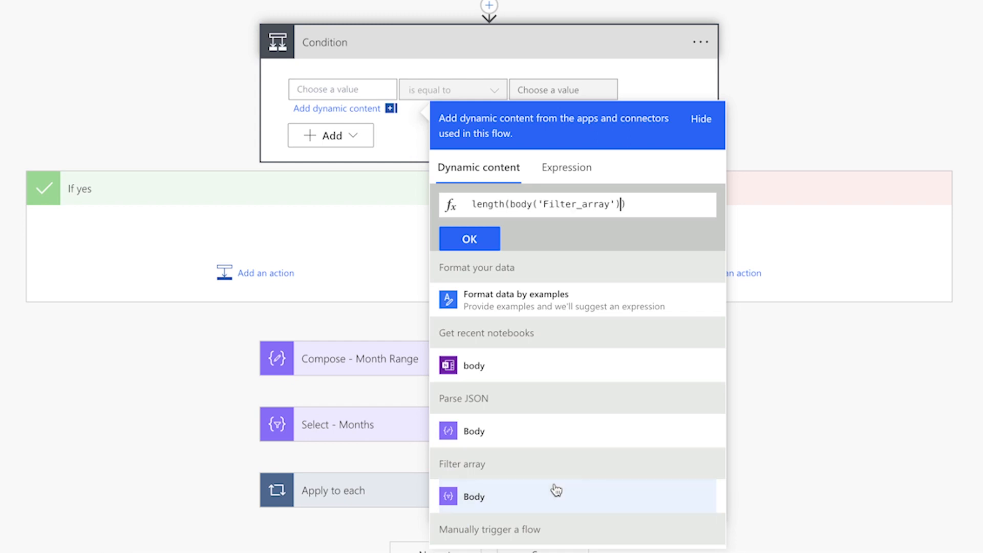
click(493, 237)
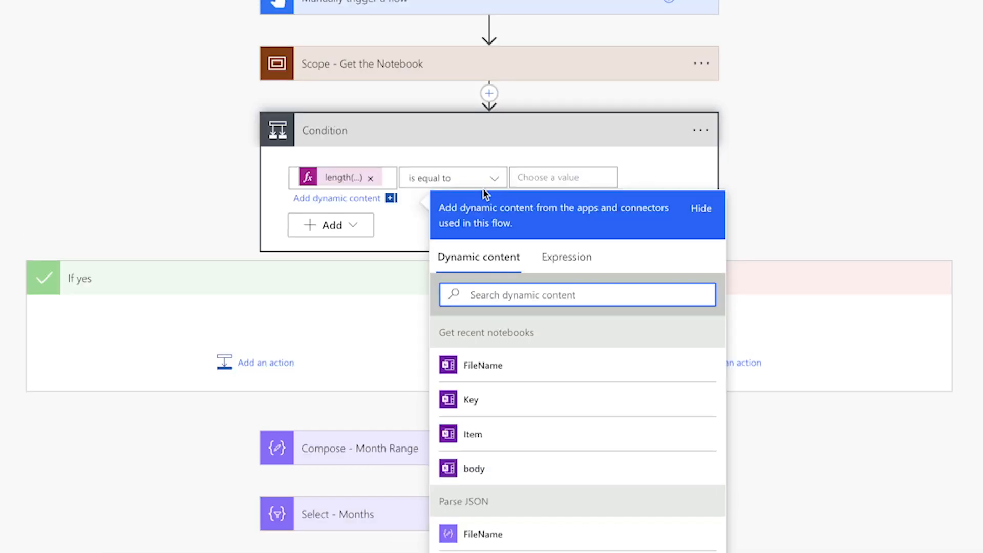
click(538, 177)
text(0)
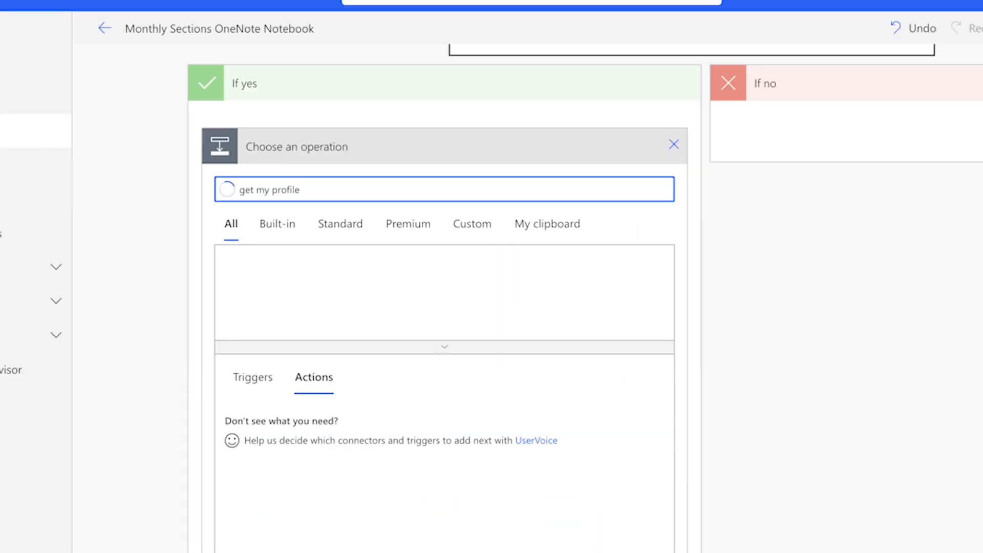
Add the Get my profile (V2) and the Teams Post message in a chat or channel actions to the If yes branch
click(430, 420)
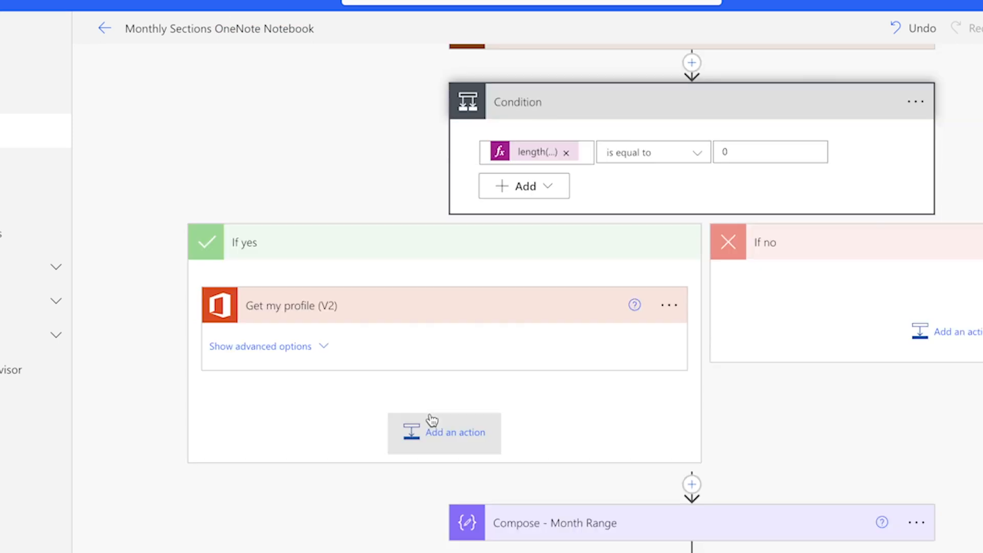
click(491, 436)
text(post message in chat)
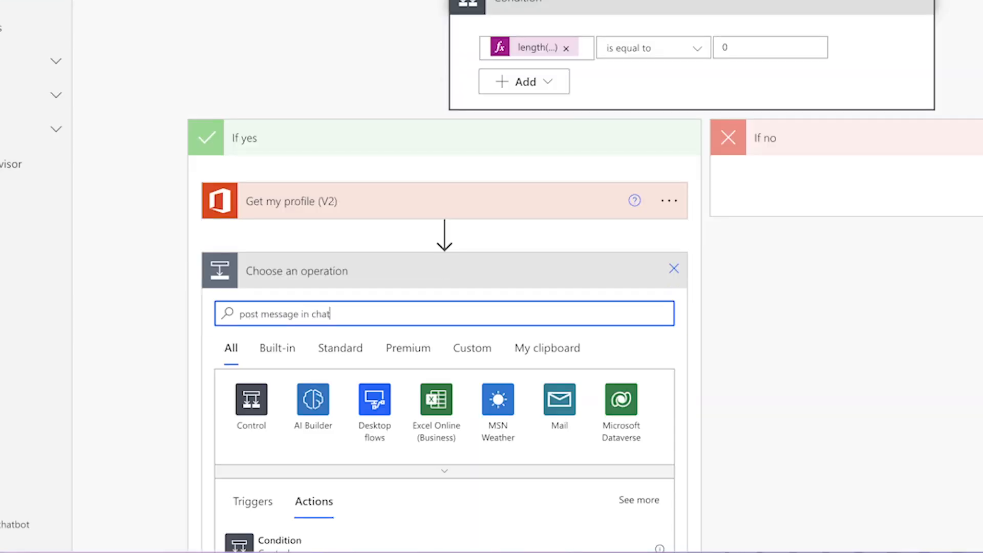
scroll(463, 322, down, 5)
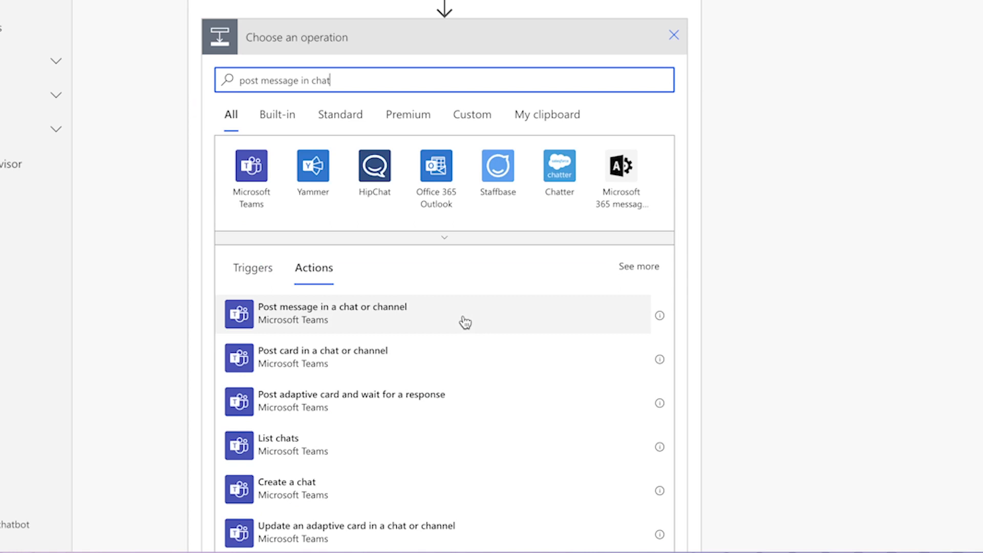
click(463, 323)
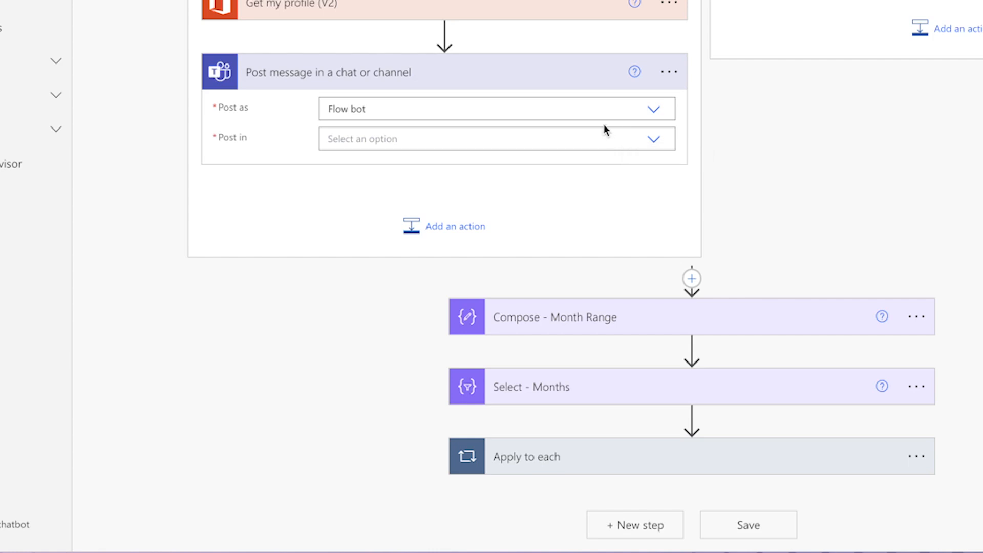
Set the Teams message to post in Chat with Flow bot, with the profile's Mail value as recipient
click(648, 139)
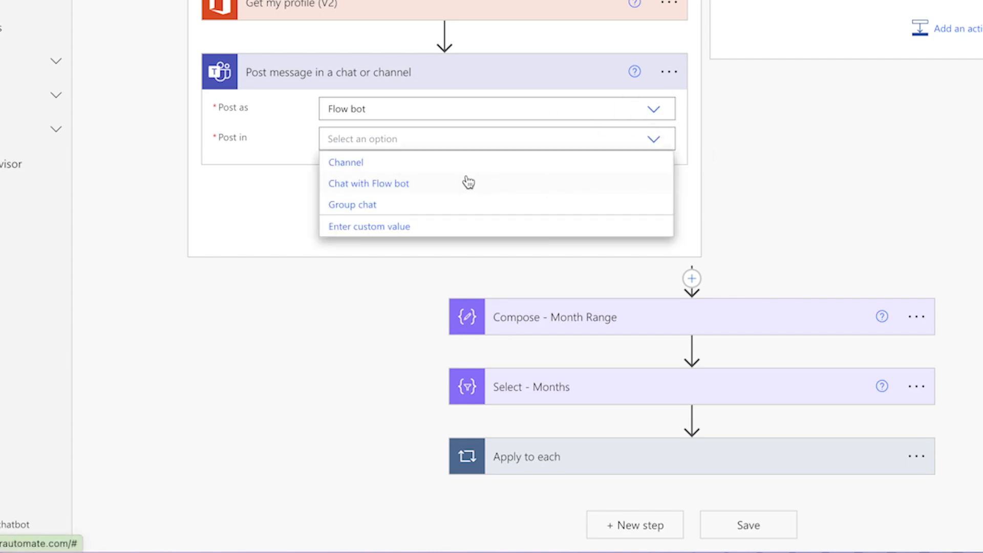
click(409, 187)
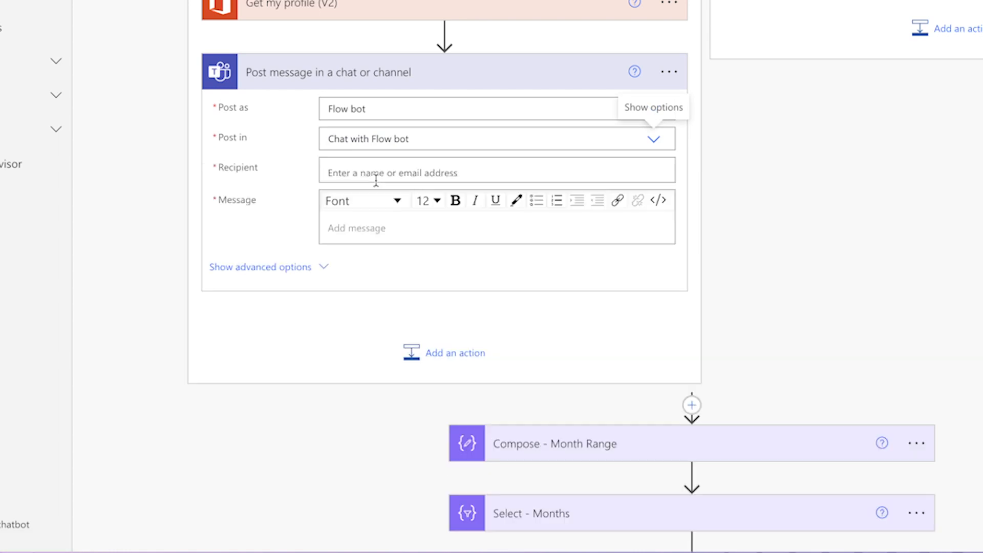
click(445, 173)
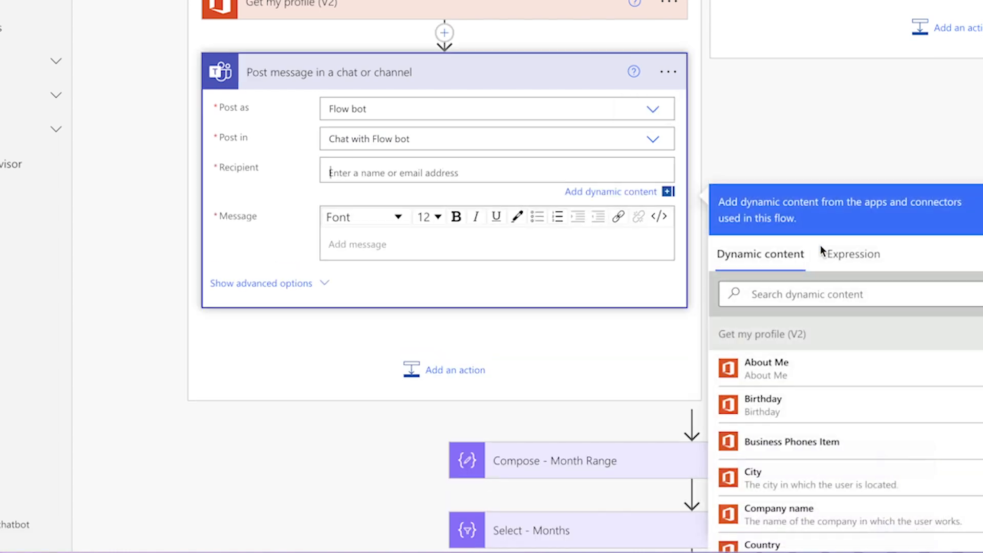
click(772, 296)
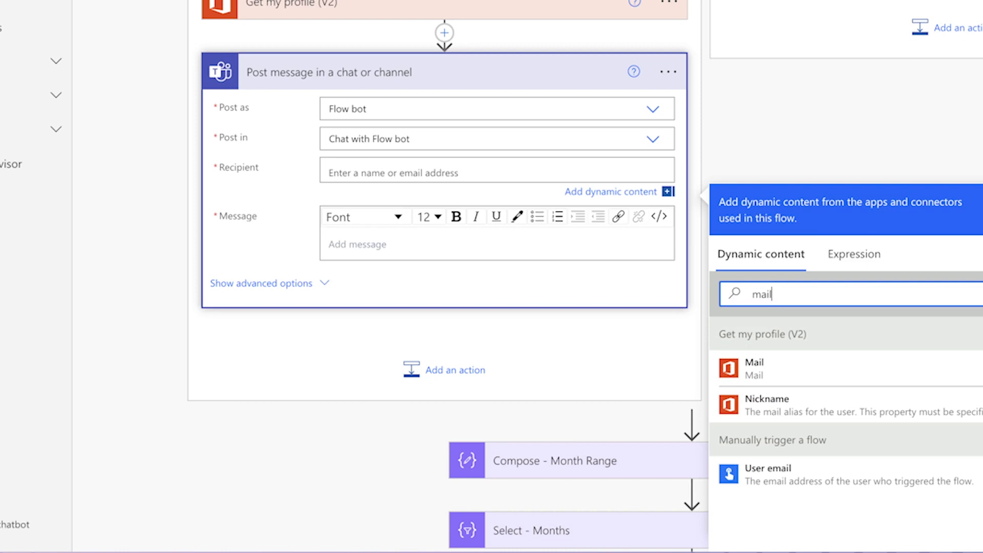
click(774, 364)
Write the message "Sorry, I'm unable to create monthly sections in the [Notebook Name] OneNote Notebook because it doesn't exist." using the trigger's Notebook Name input
text(S)
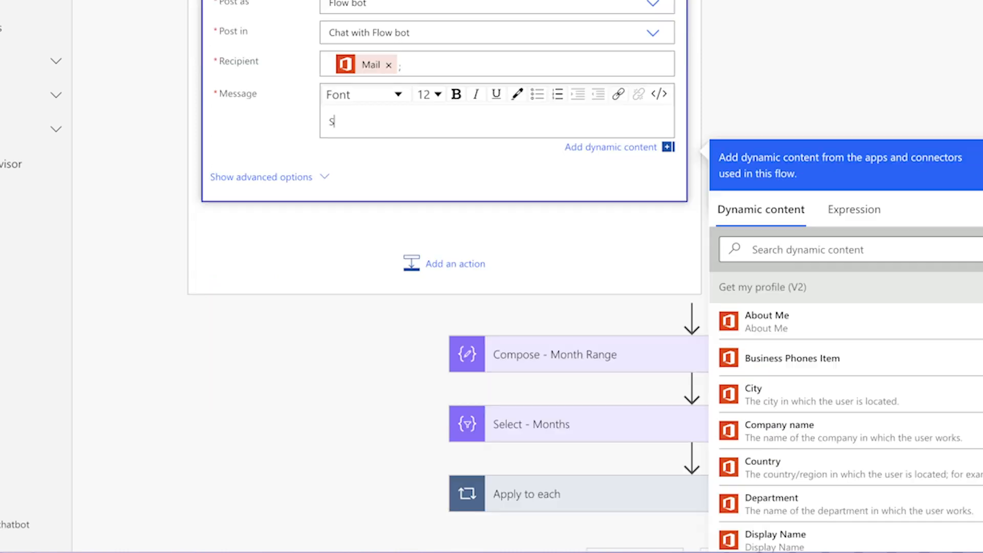
text(orry, I'm unable to create monthly sections in the)
click(759, 249)
text(noteb)
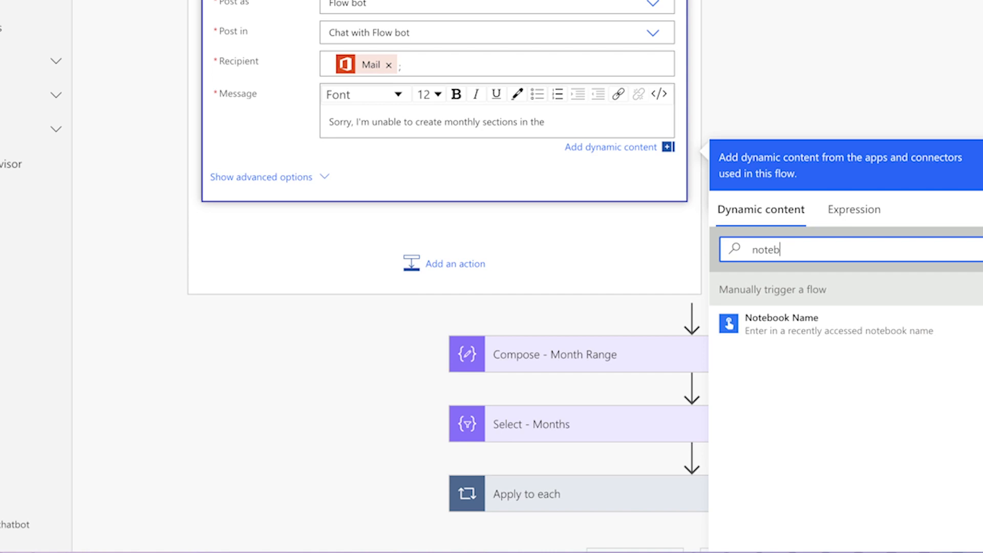
click(783, 340)
text(OneNote Notebook because it doesn't exist.)
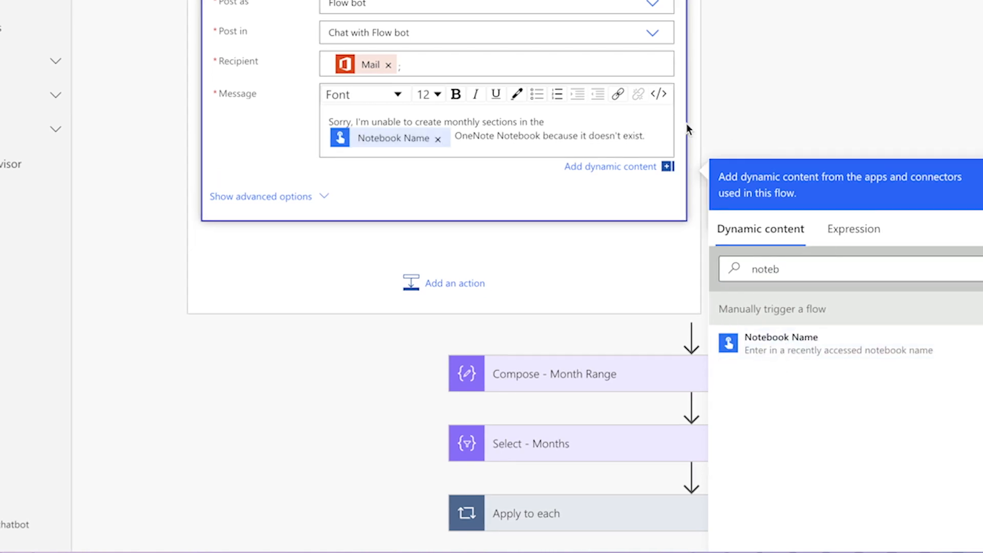
Wrap the Notebook Name value in the message's HTML code with <strong> and </strong> tags
click(658, 93)
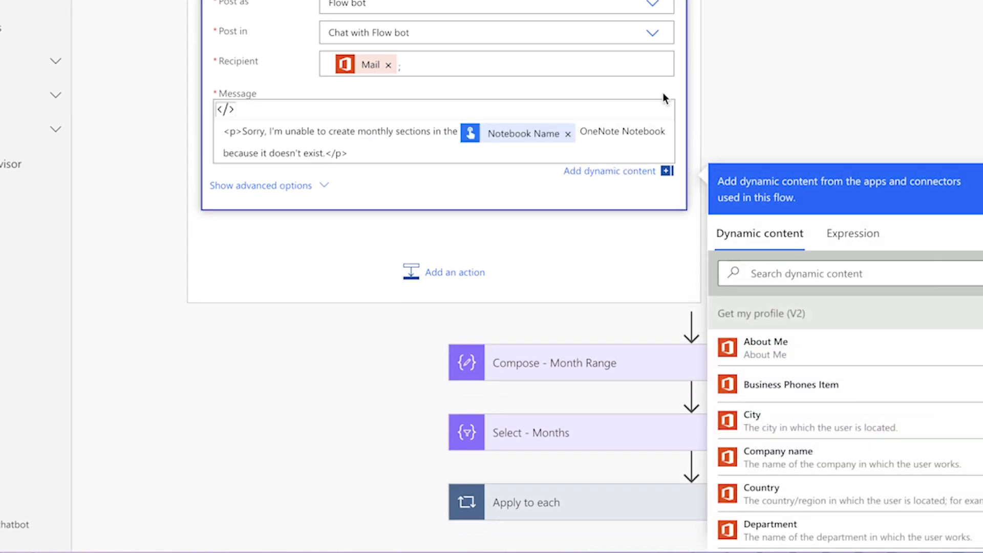
text(<strong>Notebook Name )
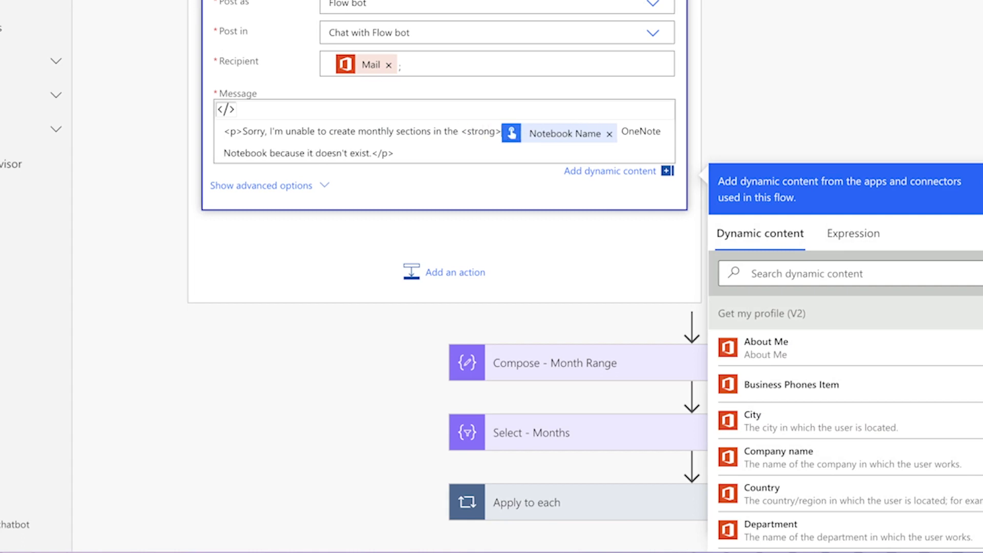
text(</stron)
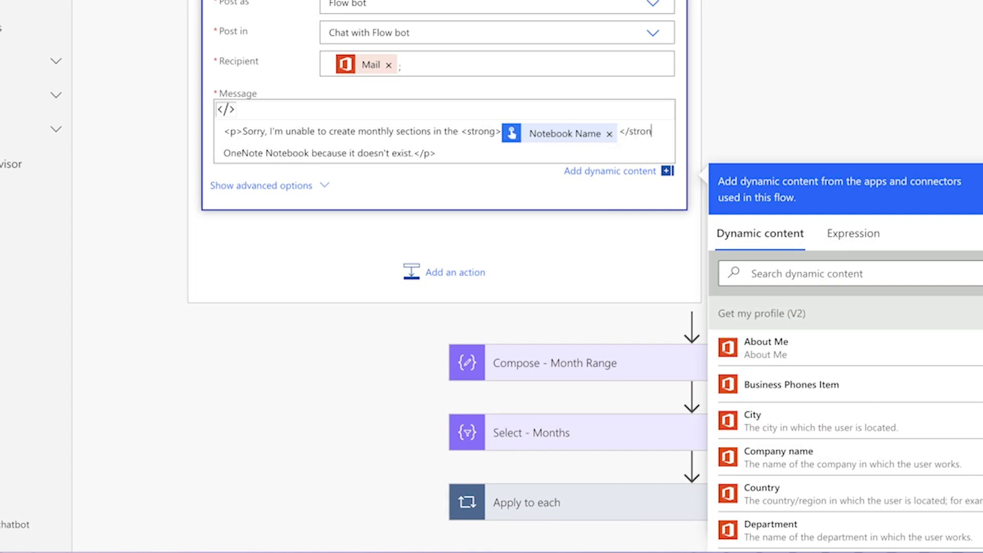
click(226, 109)
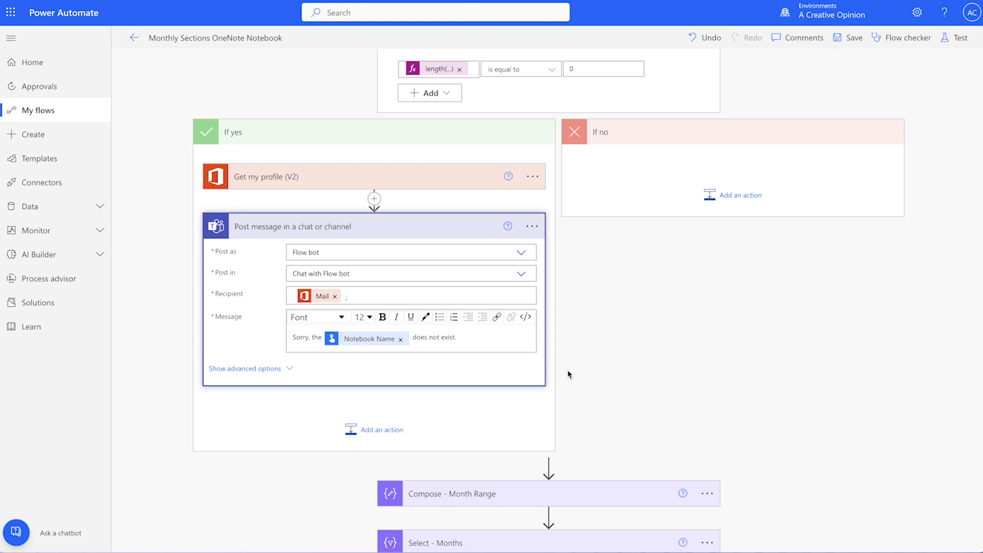
Move the Compose - Month Range, Select - Months and Apply to each actions into the If no branch
scroll(568, 374, down, 2)
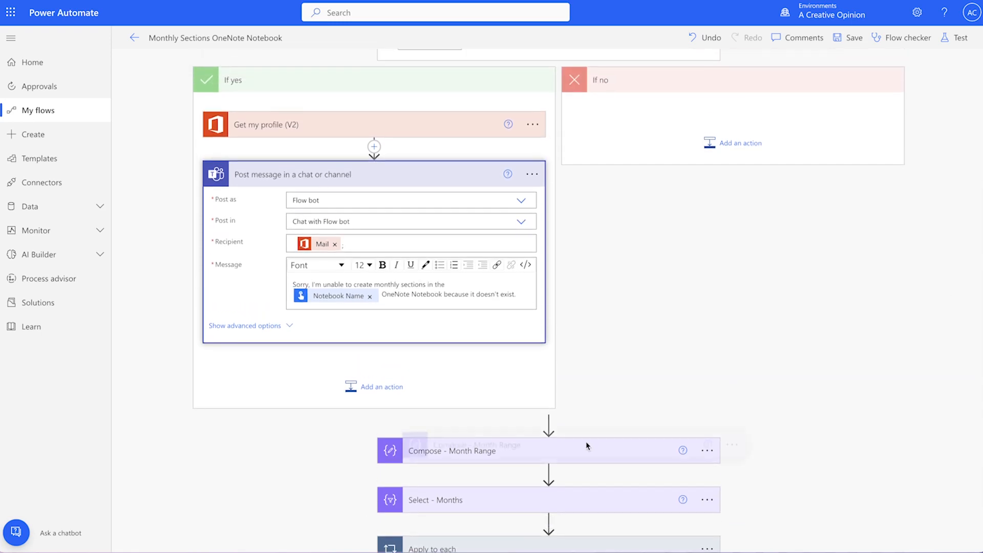
drag(586, 507, 744, 121)
drag(574, 444, 737, 169)
drag(532, 485, 706, 245)
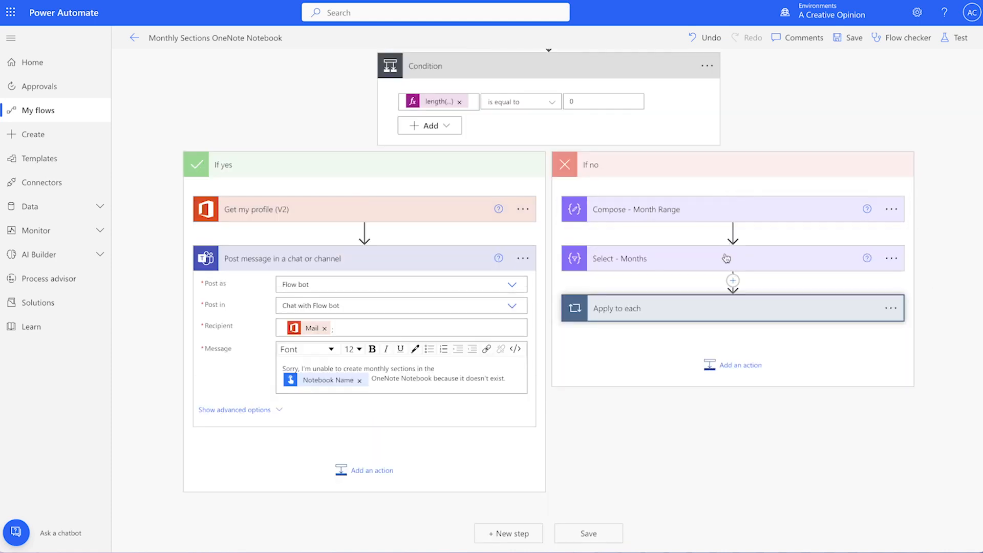
Save and manually test the flow with year 2024 and notebook name Special Projects, and expand the Condition in the run results
click(954, 43)
click(834, 67)
click(842, 528)
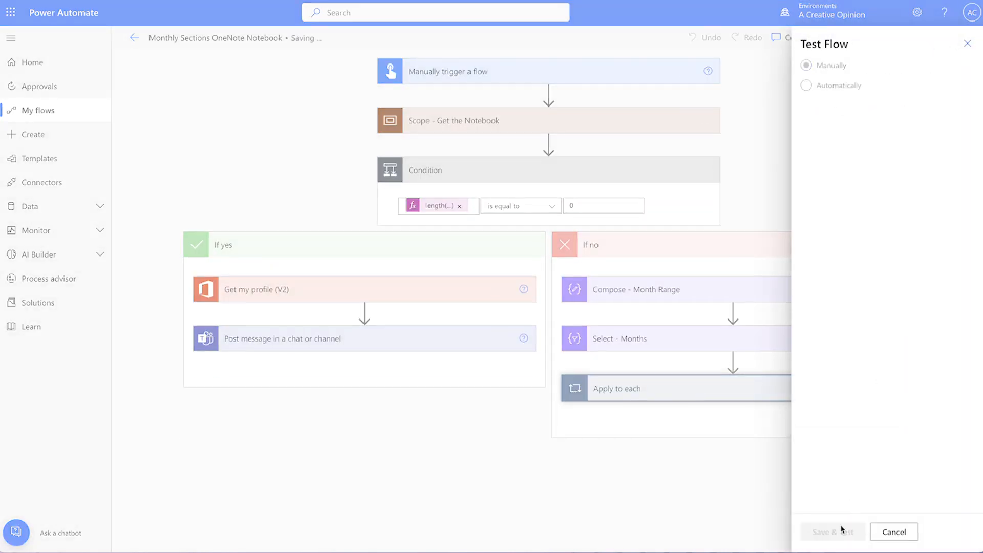
click(828, 532)
click(815, 118)
text(2024)
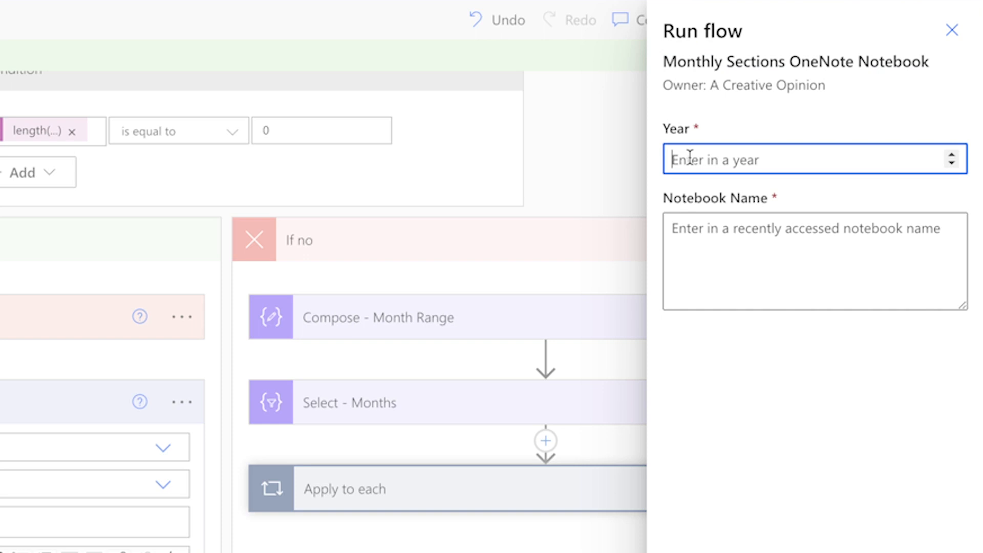
key(Tab)
text(Special Projects)
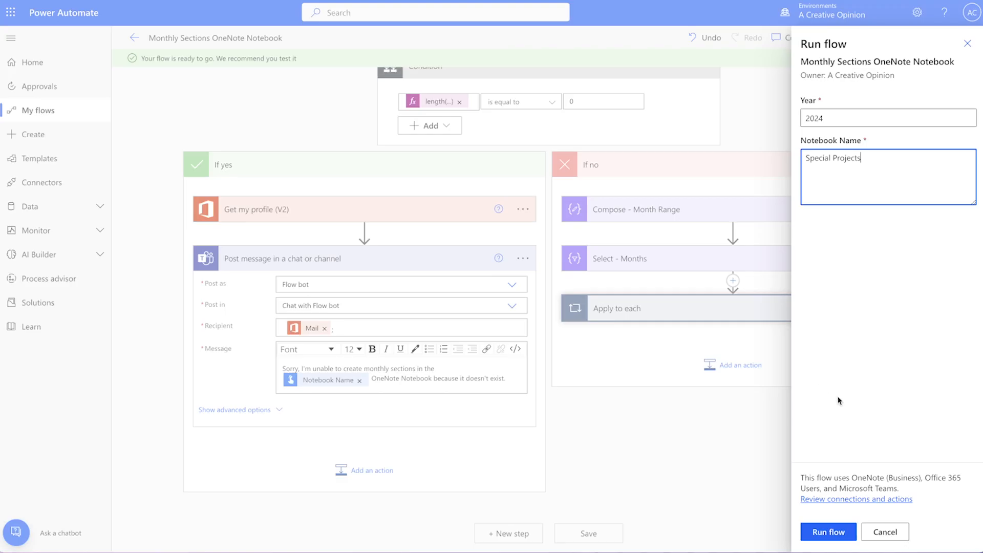
click(843, 532)
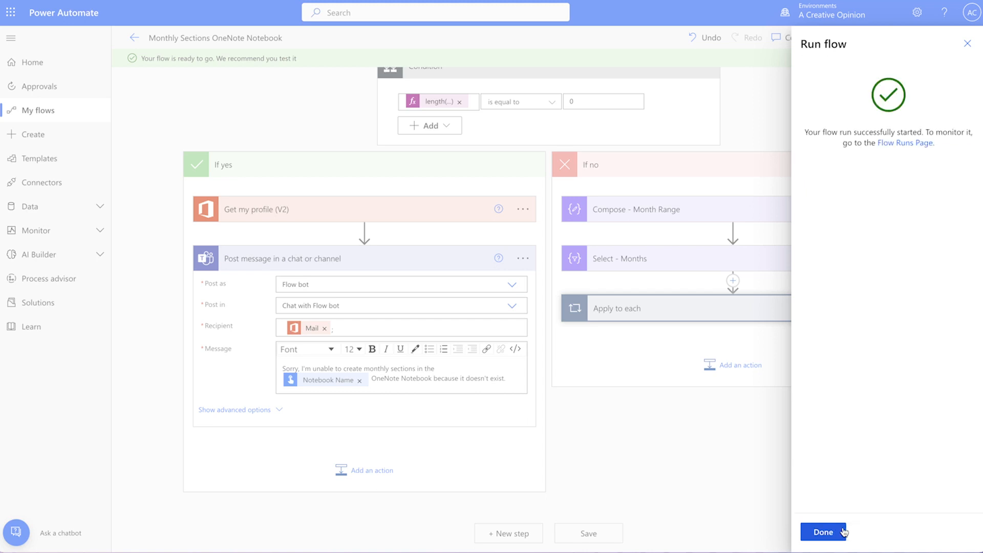
click(842, 532)
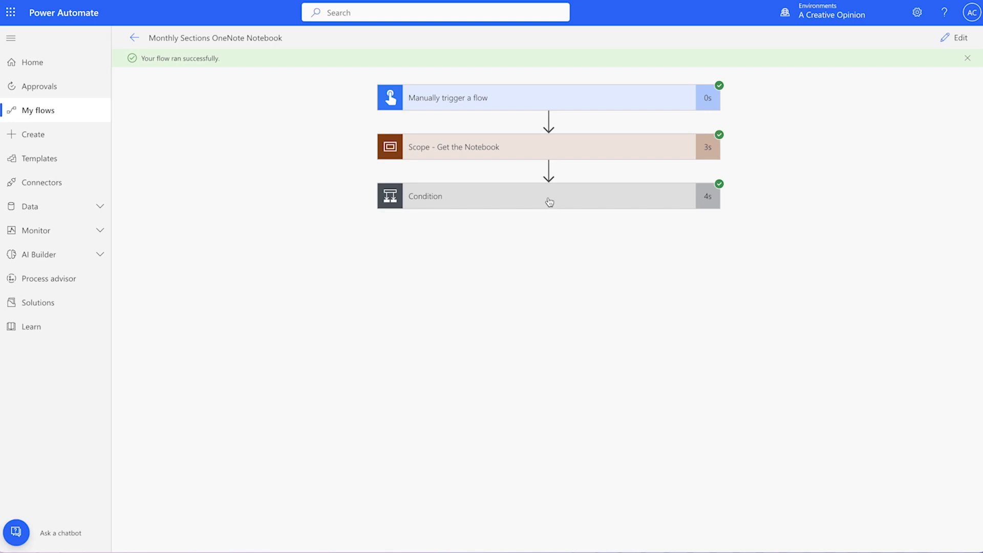
click(549, 201)
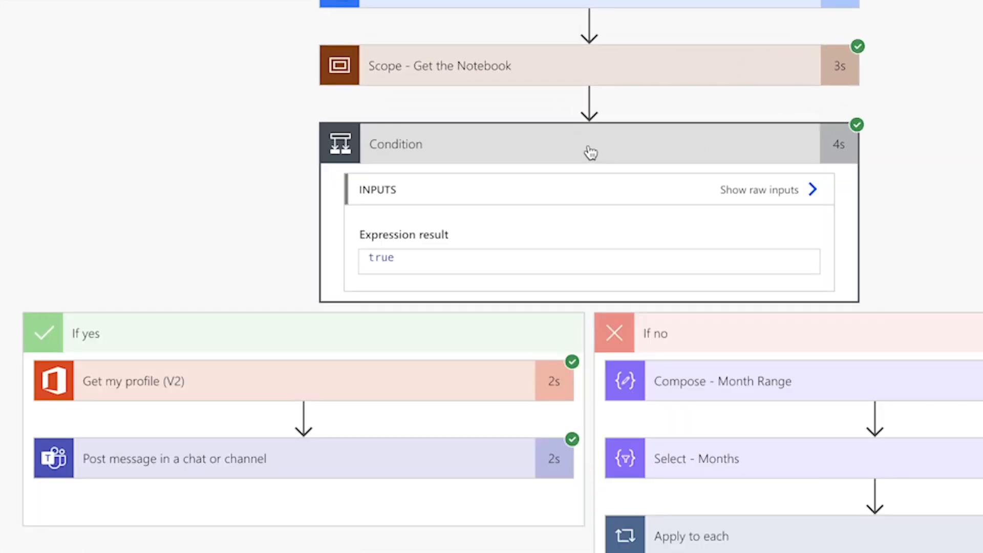